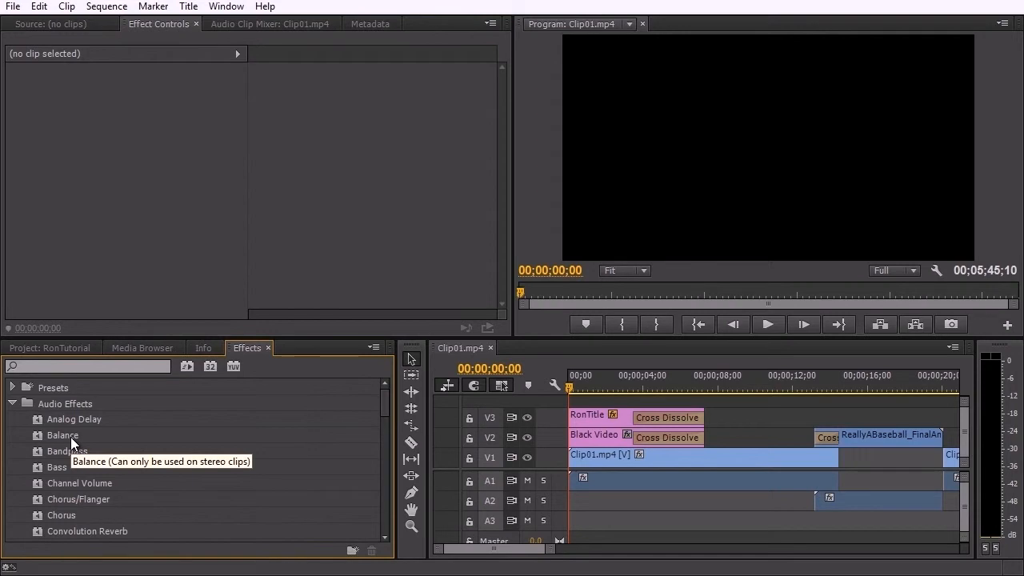
Apply the Balance audio effect to the first clip's audio on A1 and expand its Channel Volume and Volume settings
click(71, 437)
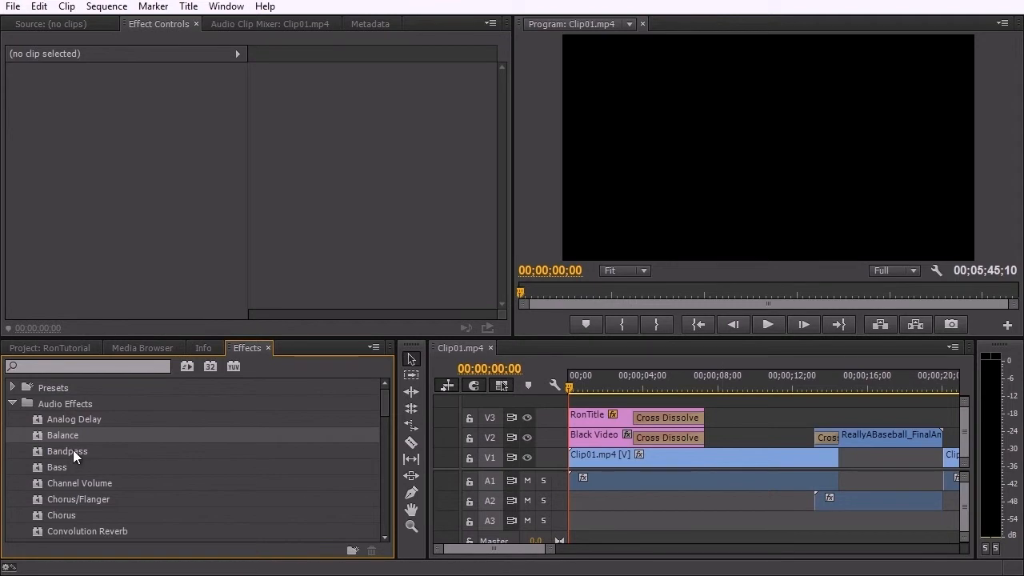
drag(69, 436, 757, 480)
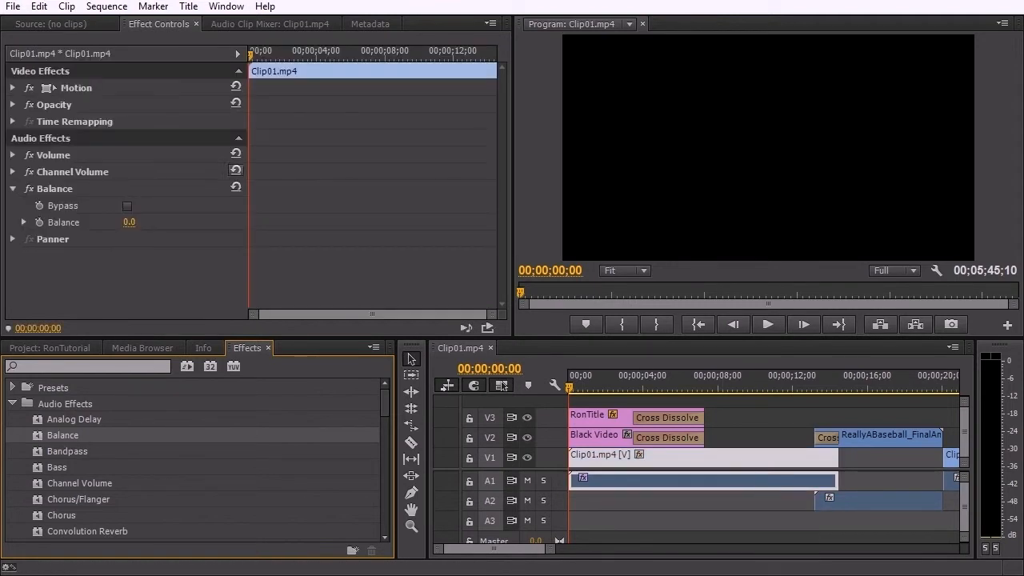
click(12, 172)
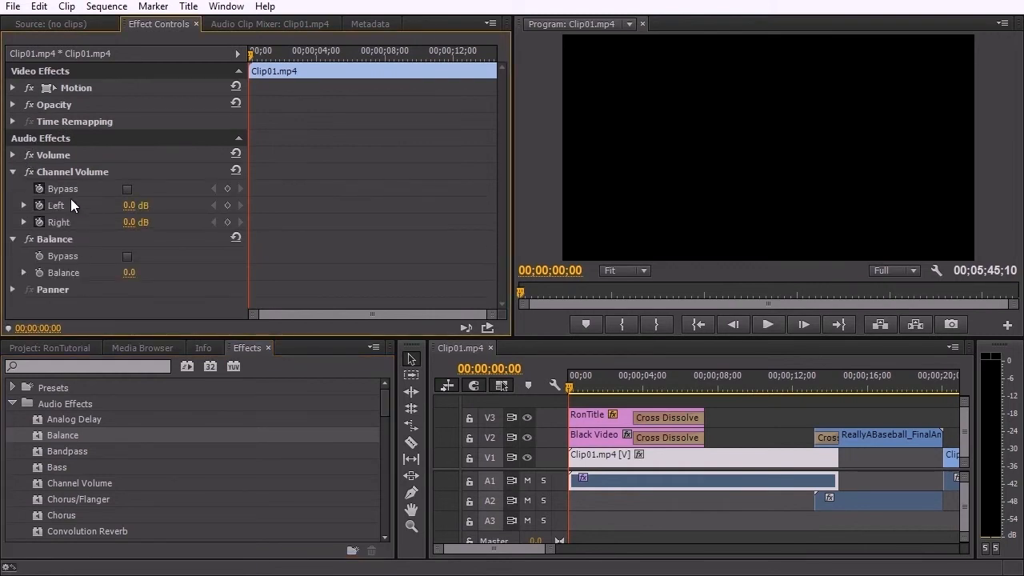
click(12, 155)
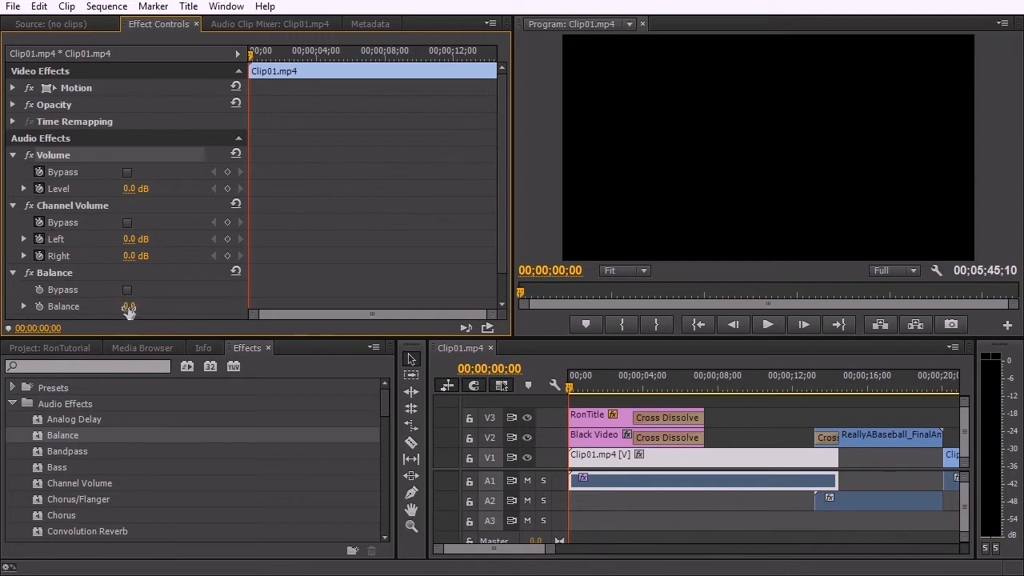
Try shifting the Balance effect's value to the negative side and undo that change
drag(128, 307, 92, 312)
key(ctrl+z)
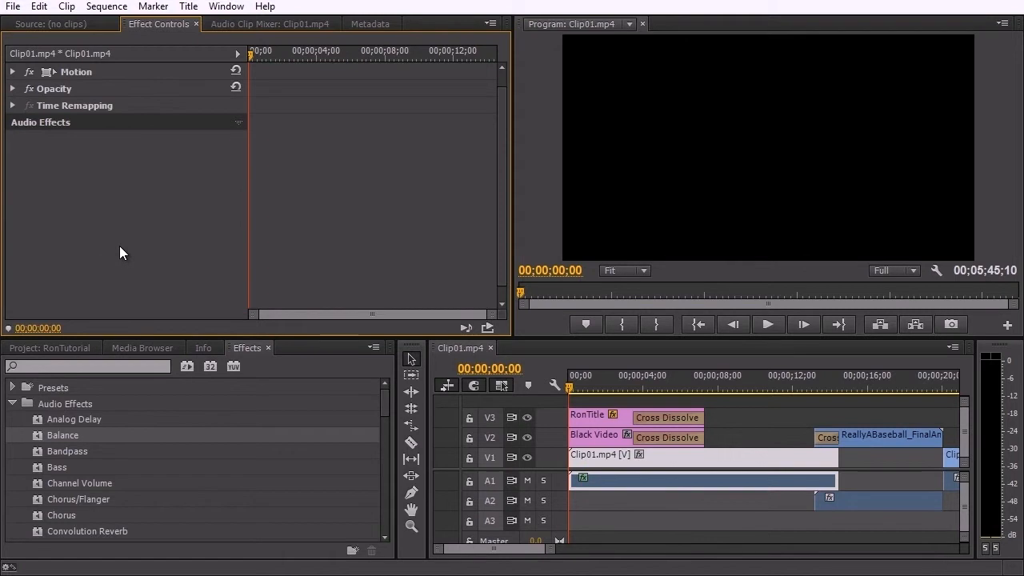
Apply the Bandpass audio effect to the Clip01.mp4 audio on A1 and bring its parameters into view
click(64, 454)
drag(64, 454, 741, 488)
scroll(69, 178, down, 1)
scroll(69, 179, down, 1)
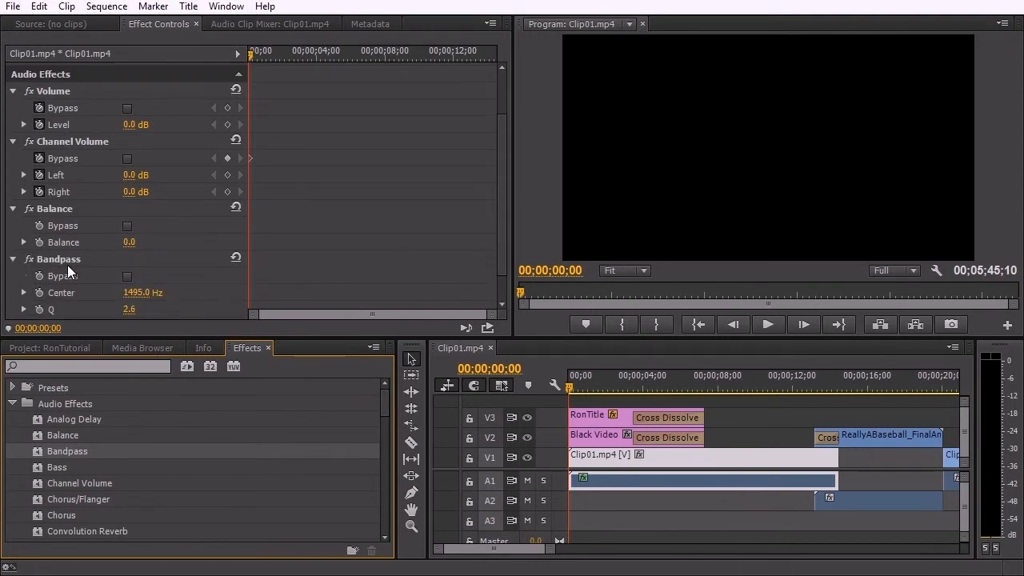
scroll(70, 256, down, 2)
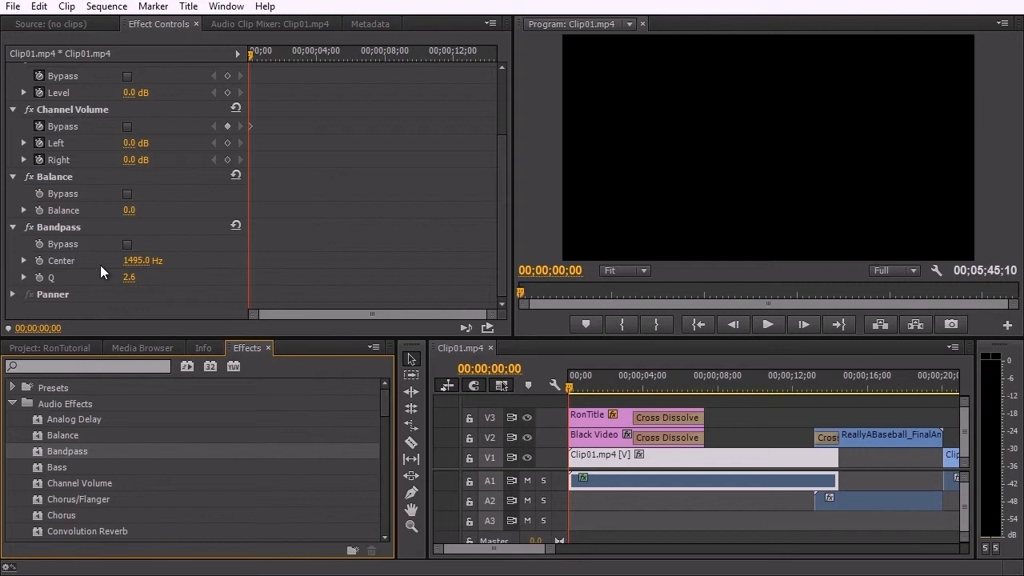
Lower the Bandpass effect's Center frequency to 12.0 Hz
click(22, 260)
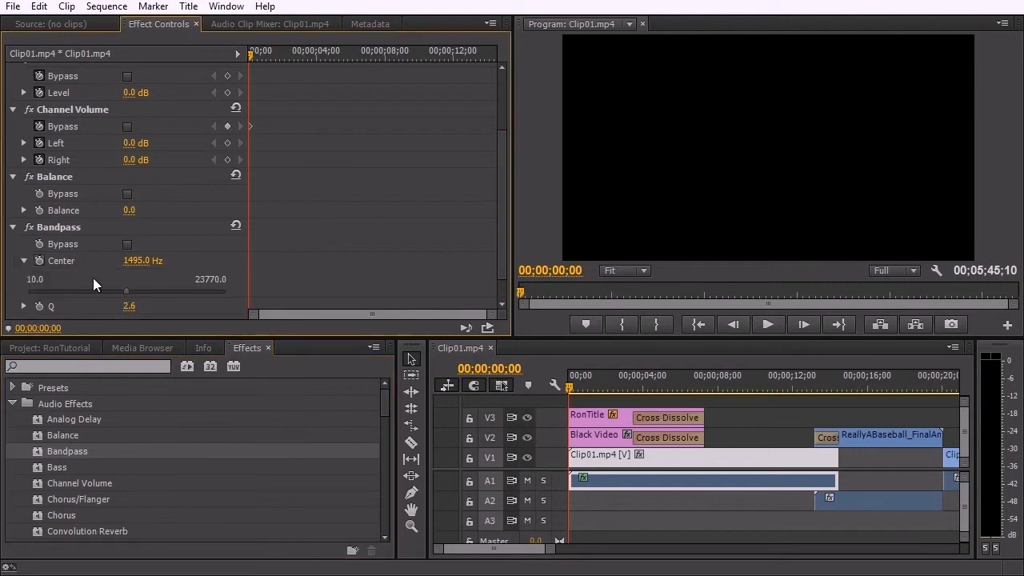
drag(126, 292, 49, 291)
click(146, 260)
Set the Bandpass effect's Q value to 5
scroll(45, 276, down, 1)
click(23, 276)
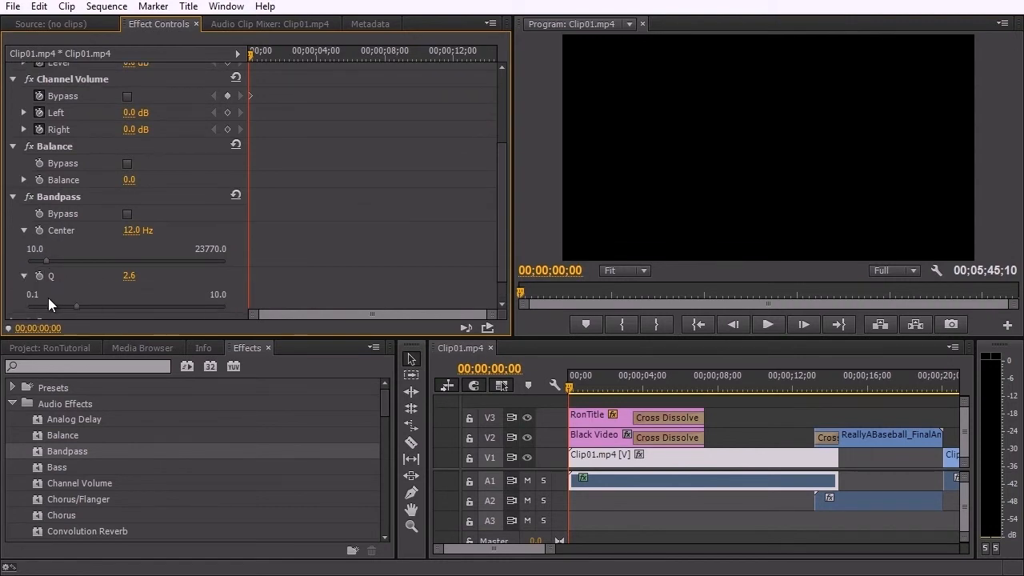
drag(78, 307, 131, 307)
click(128, 278)
text(5)
key(Return)
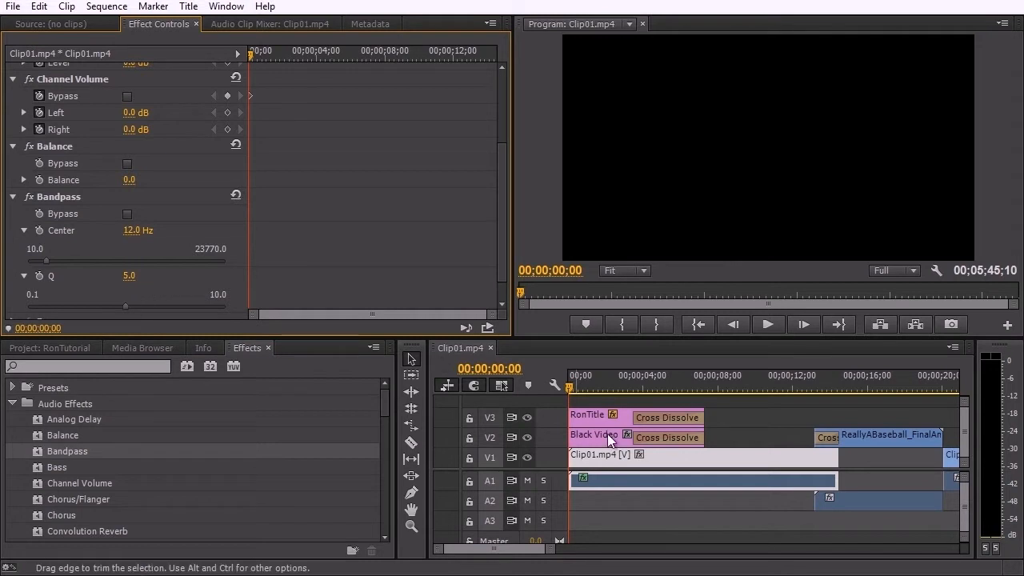
Apply the Bass audio effect to the Clip01.mp4 audio on A1 and lower its Boost below zero
click(658, 464)
drag(96, 467, 695, 482)
scroll(48, 272, down, 2)
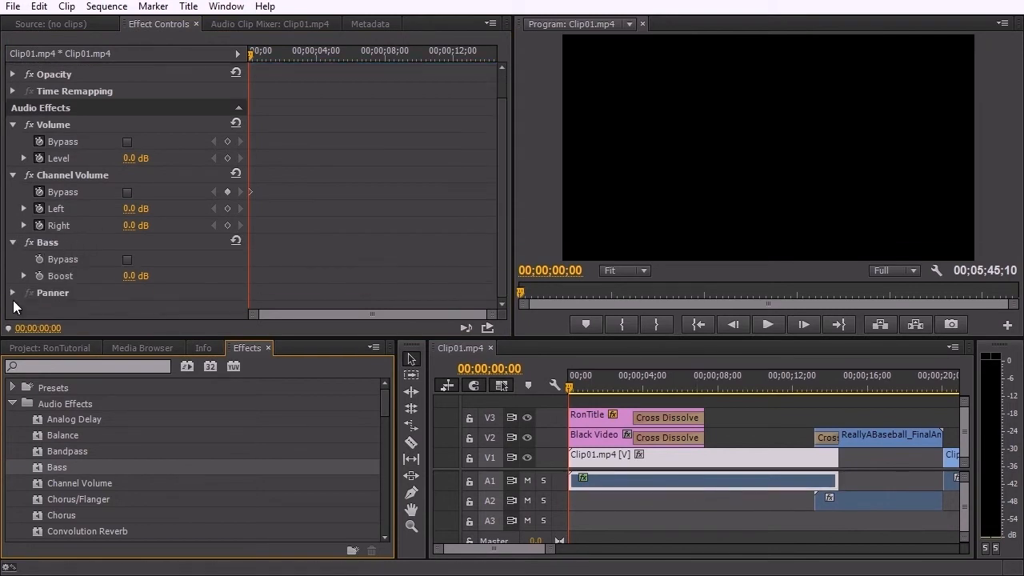
click(24, 276)
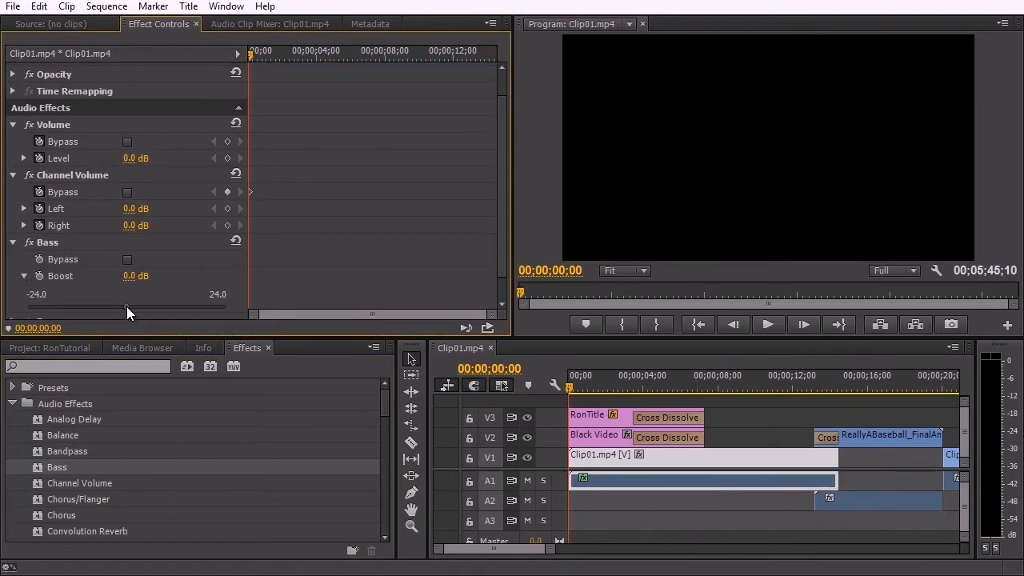
drag(167, 307, 86, 309)
Apply the Channel Volume audio effect to the Clip01.mp4 audio on A1
drag(97, 487, 700, 486)
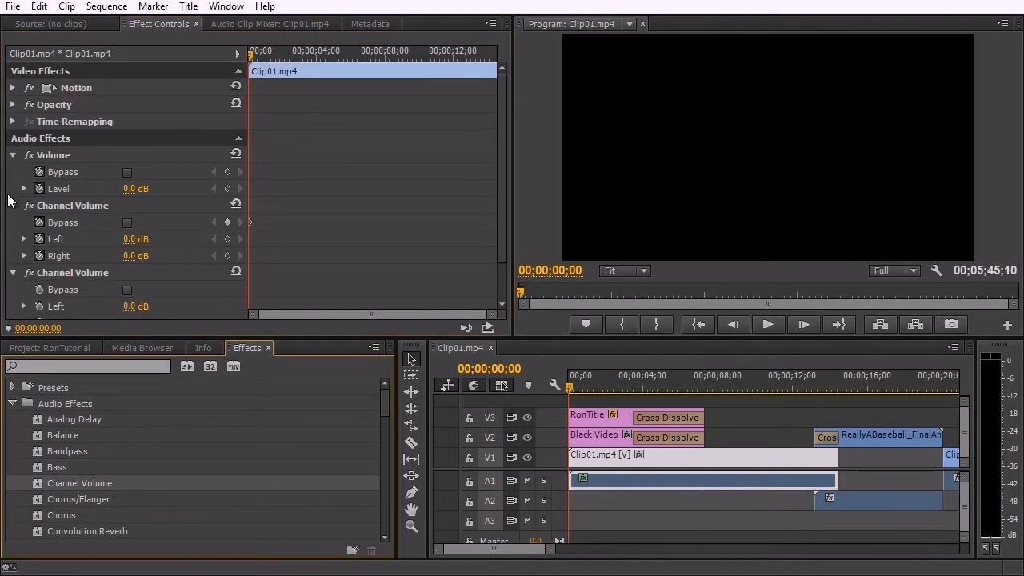
scroll(61, 260, down, 2)
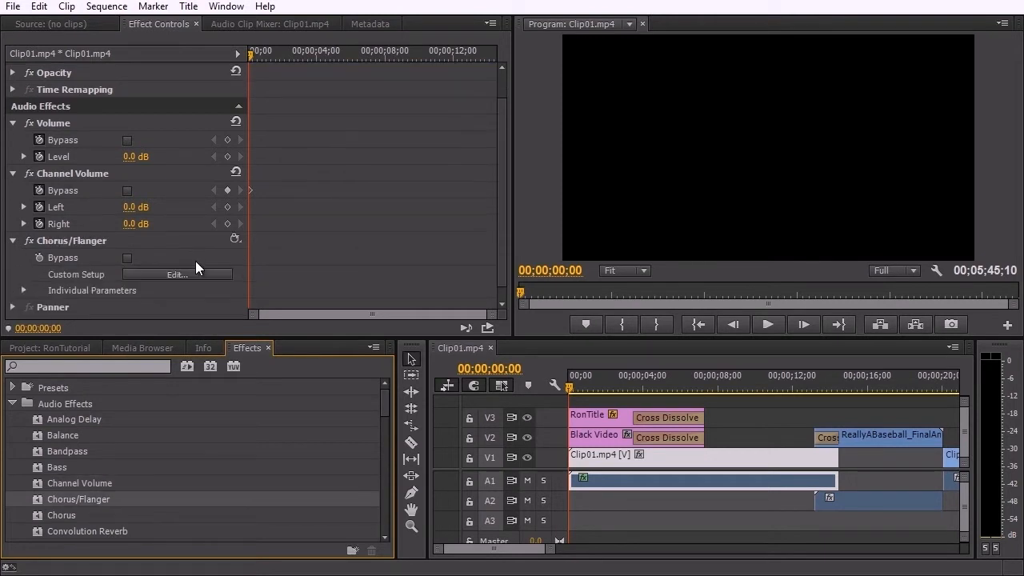
Expand the Chorus/Flanger effect's individual parameters and preview the clip's sound from 00;00;07;16
scroll(195, 261, down, 1)
click(23, 276)
scroll(47, 271, down, 4)
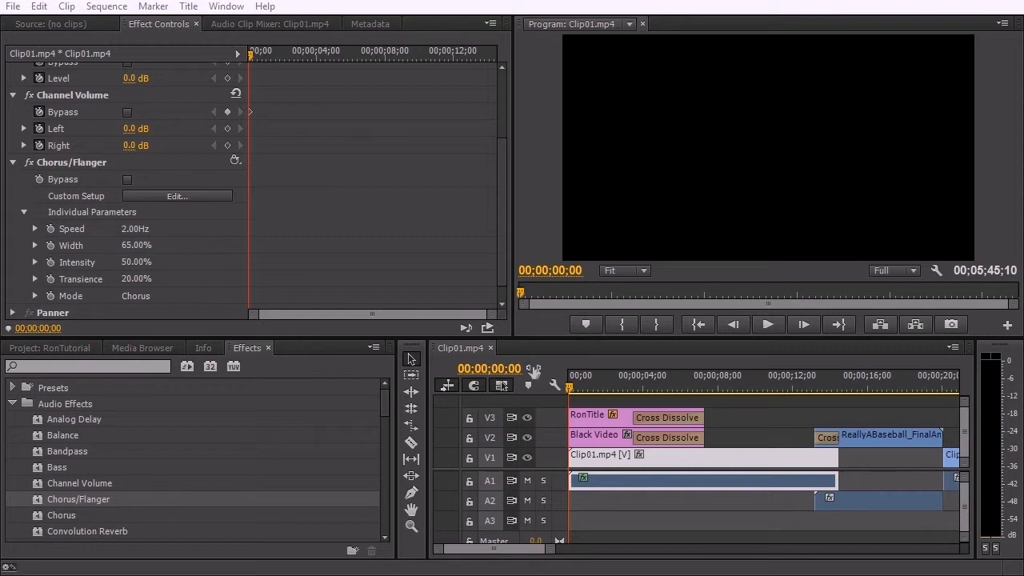
drag(590, 385, 708, 391)
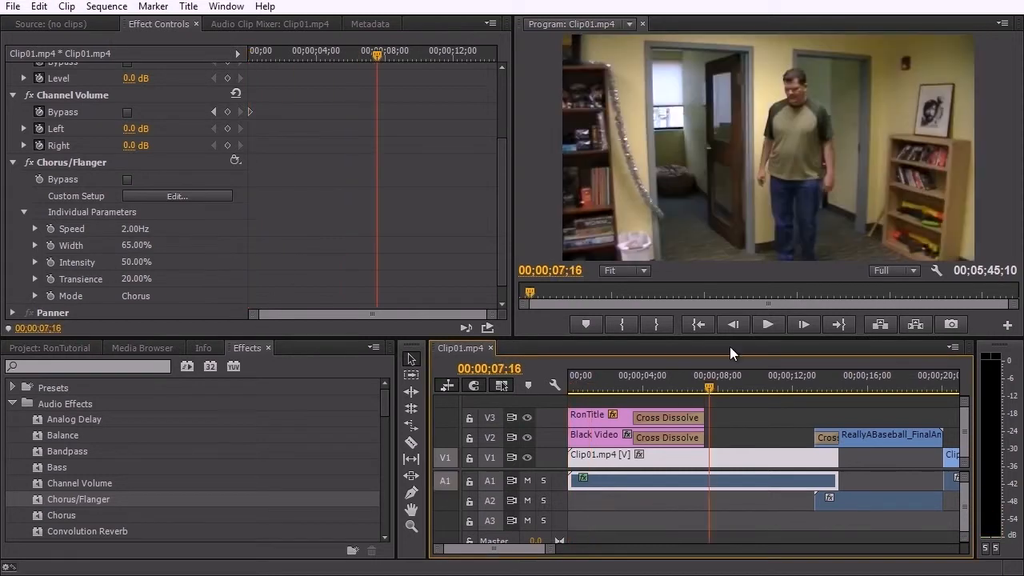
click(766, 324)
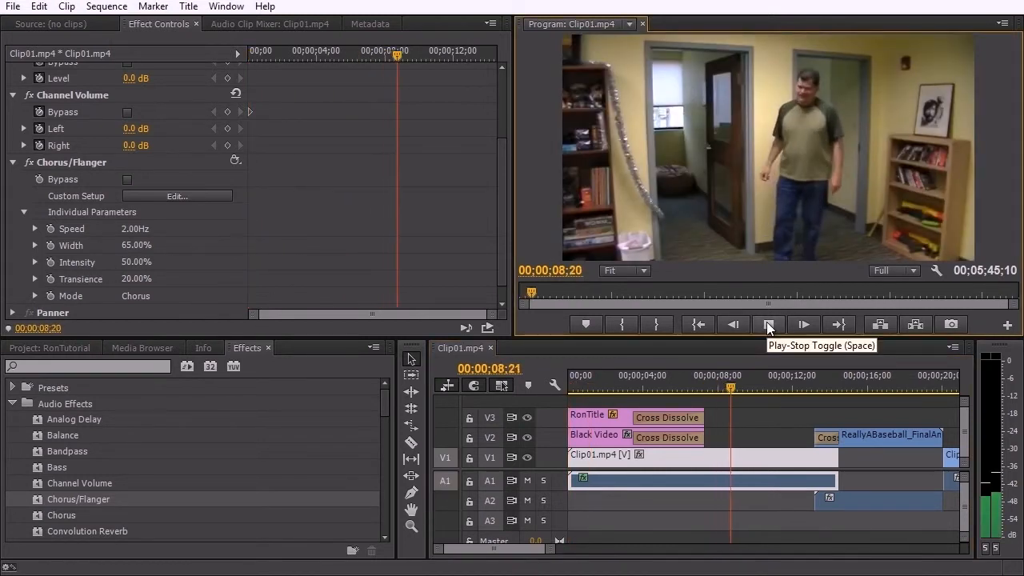
click(766, 325)
Switch the Chorus/Flanger mode to Flanger and preview the clip from 00;00;07;11
click(707, 382)
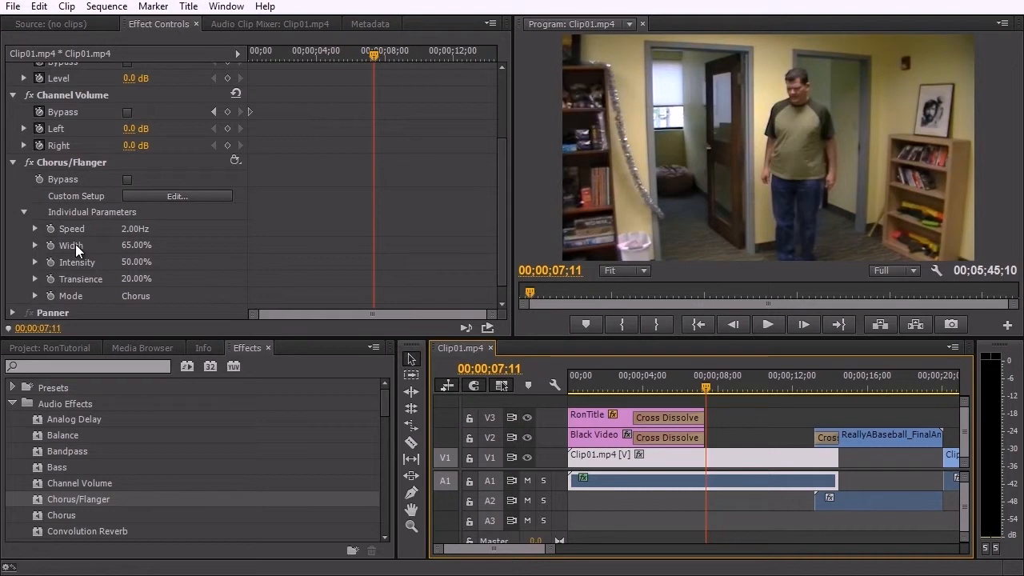
click(34, 296)
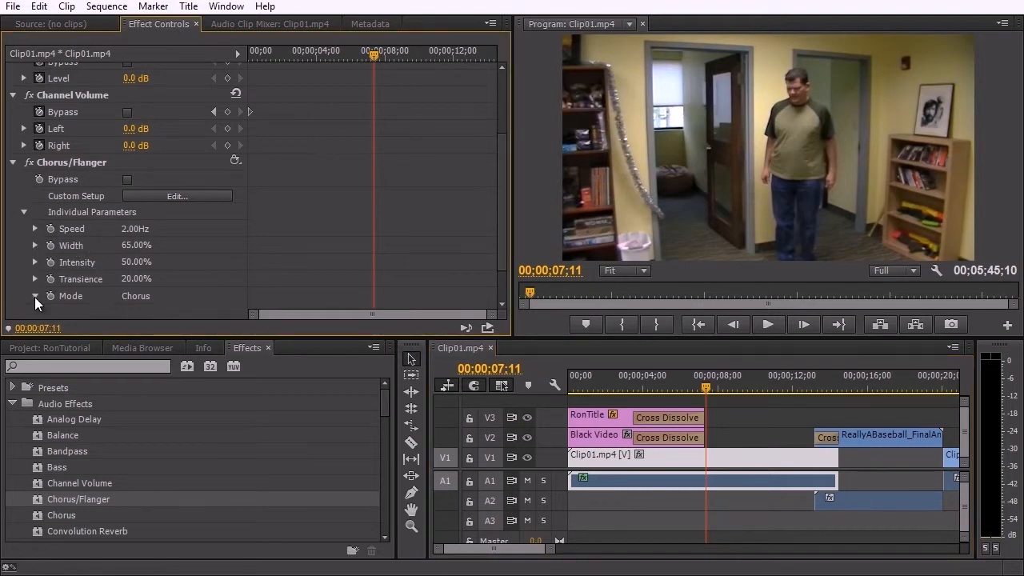
scroll(35, 297, down, 1)
drag(113, 298, 132, 301)
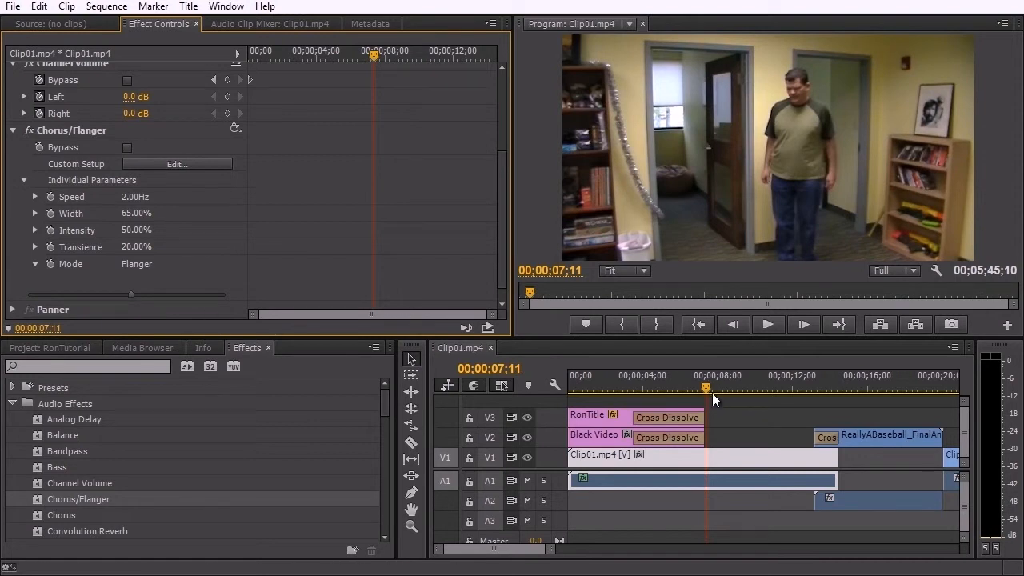
click(766, 324)
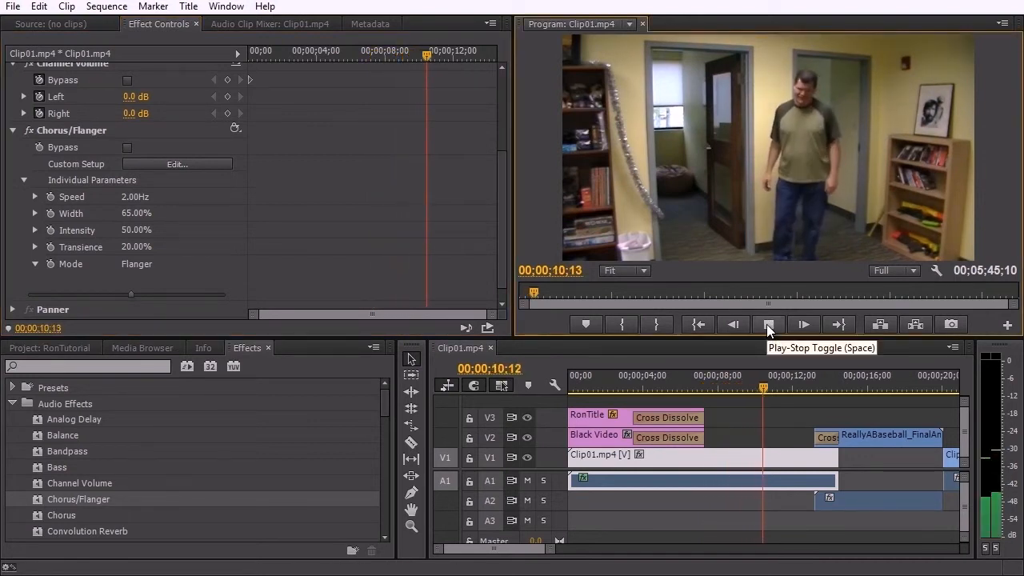
click(766, 324)
Raise the Chorus/Flanger Width to about 89.43% and preview the clip from 00;00;07;17
click(704, 388)
drag(704, 387, 709, 385)
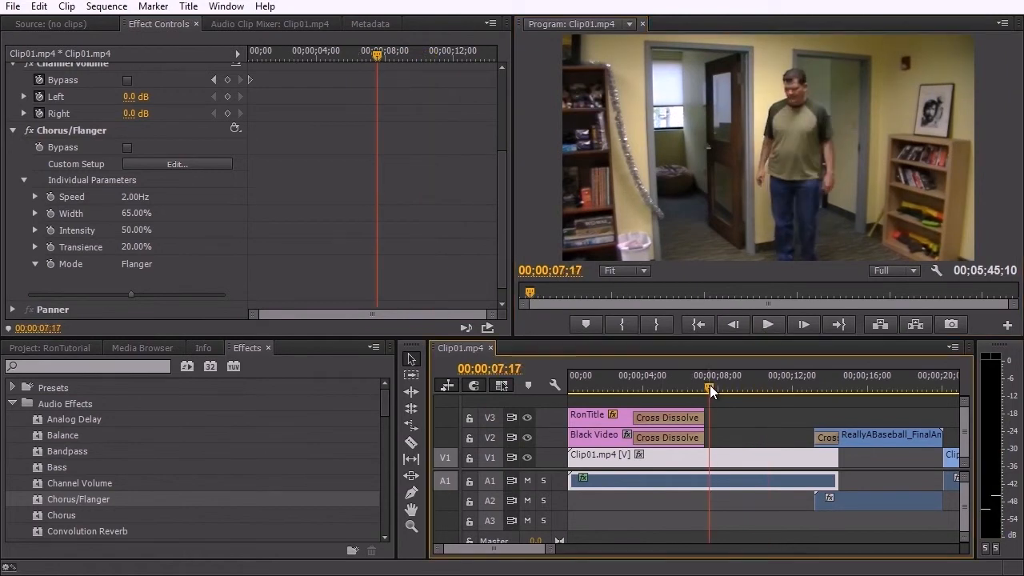
click(35, 213)
drag(165, 243, 204, 246)
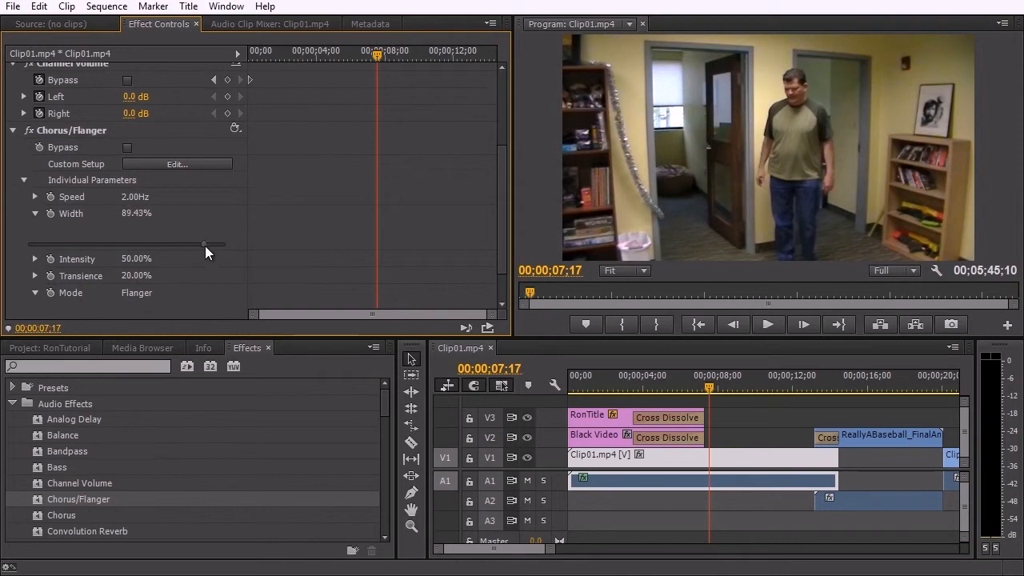
click(772, 322)
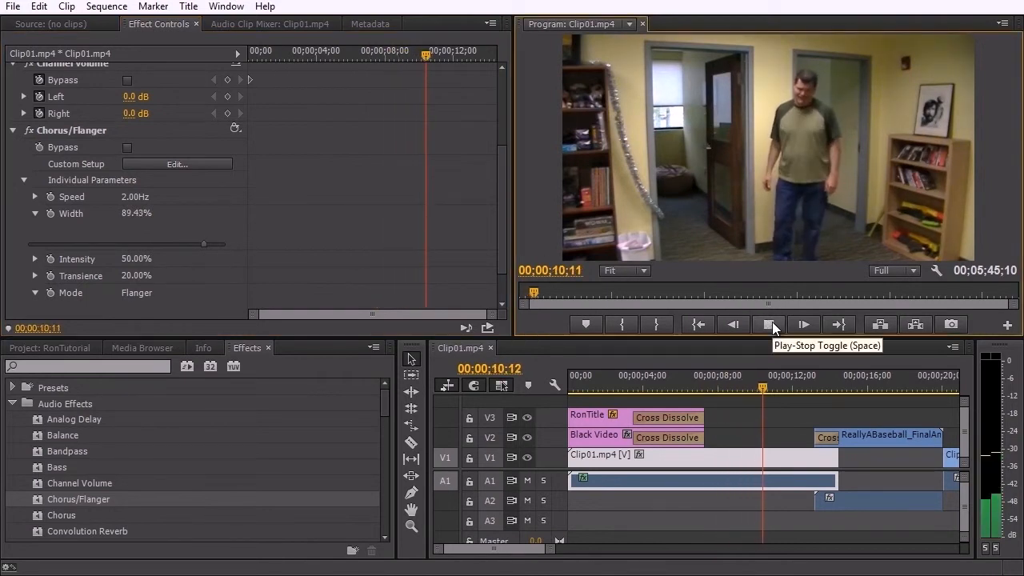
click(772, 322)
Raise the Chorus/Flanger Intensity to about 89.02% and preview the clip from 00;00;07;08
click(36, 258)
drag(164, 289, 204, 289)
click(704, 387)
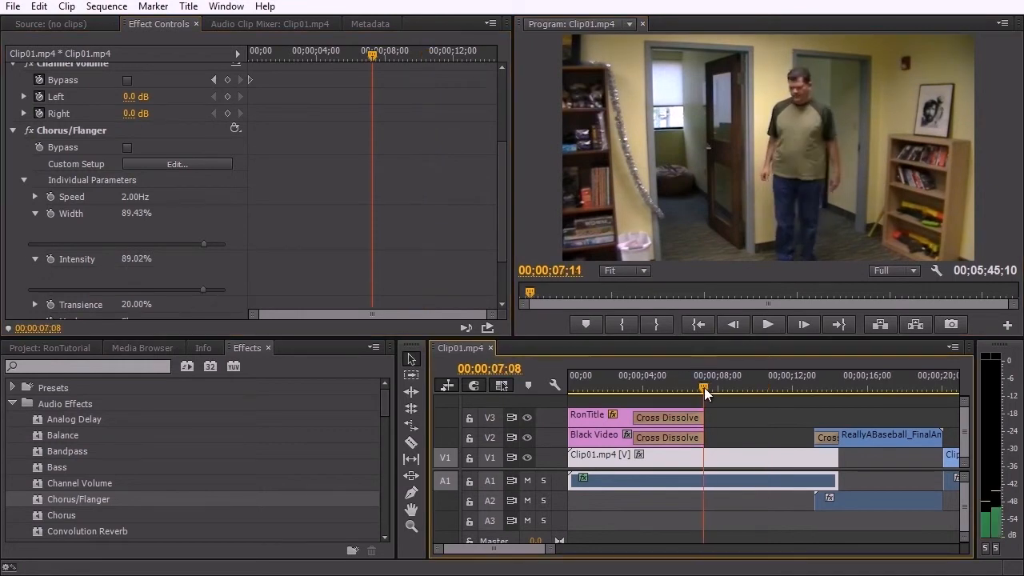
click(764, 321)
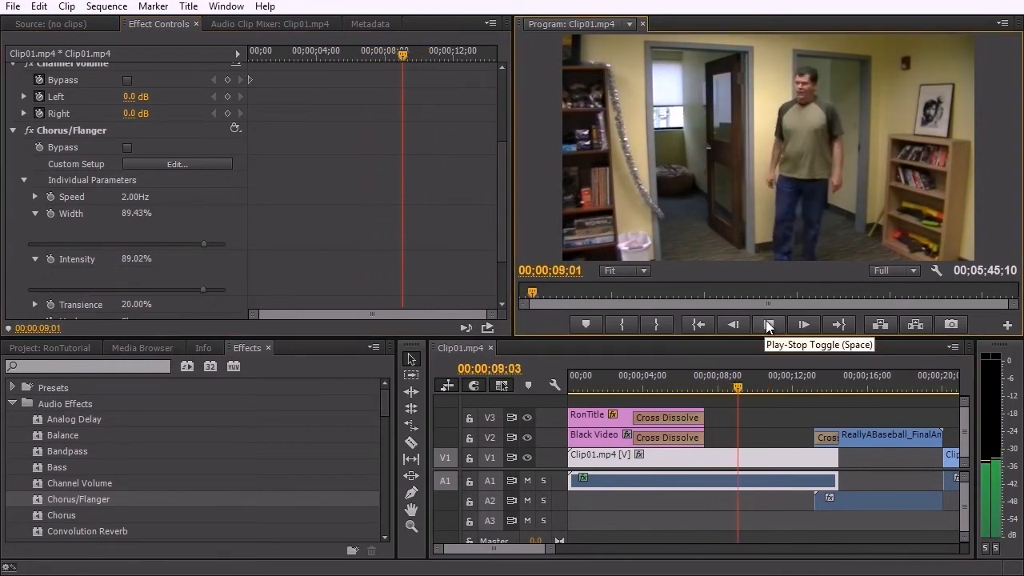
click(767, 320)
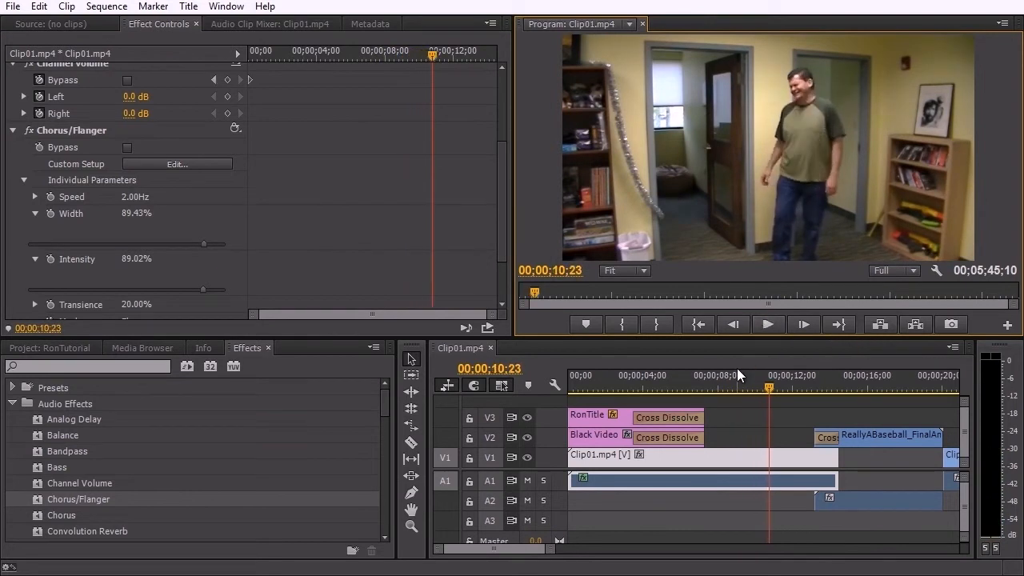
Raise the Chorus/Flanger Transience to about 58.54% and preview the clip from about 7 seconds
scroll(67, 180, down, 1)
click(34, 273)
drag(91, 306, 142, 304)
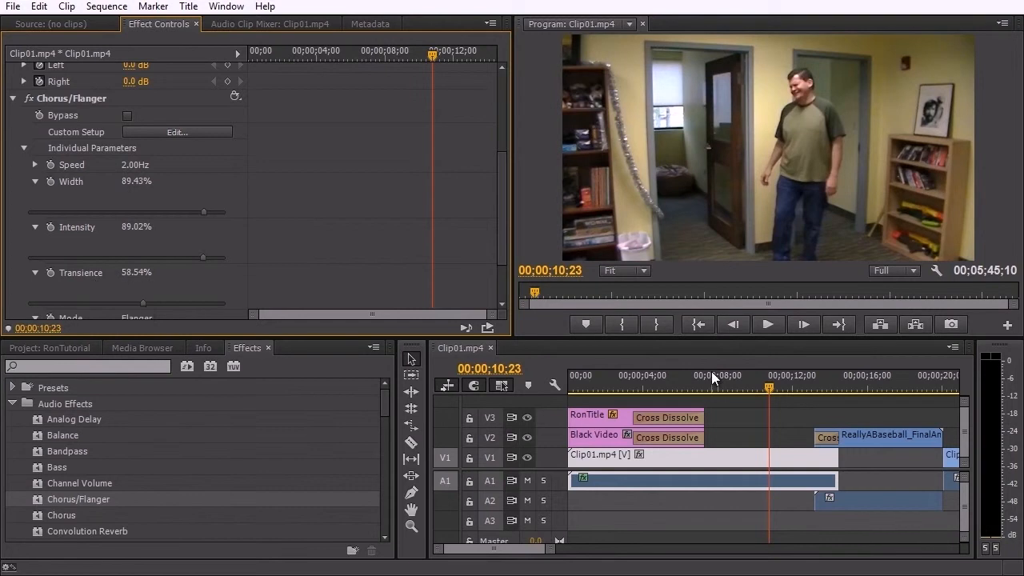
click(708, 387)
click(765, 324)
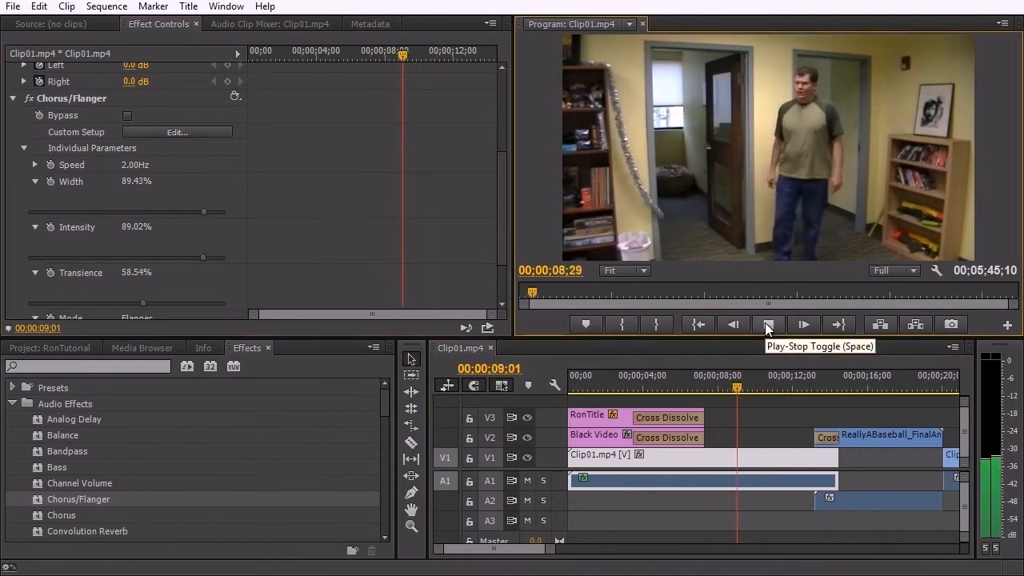
click(766, 324)
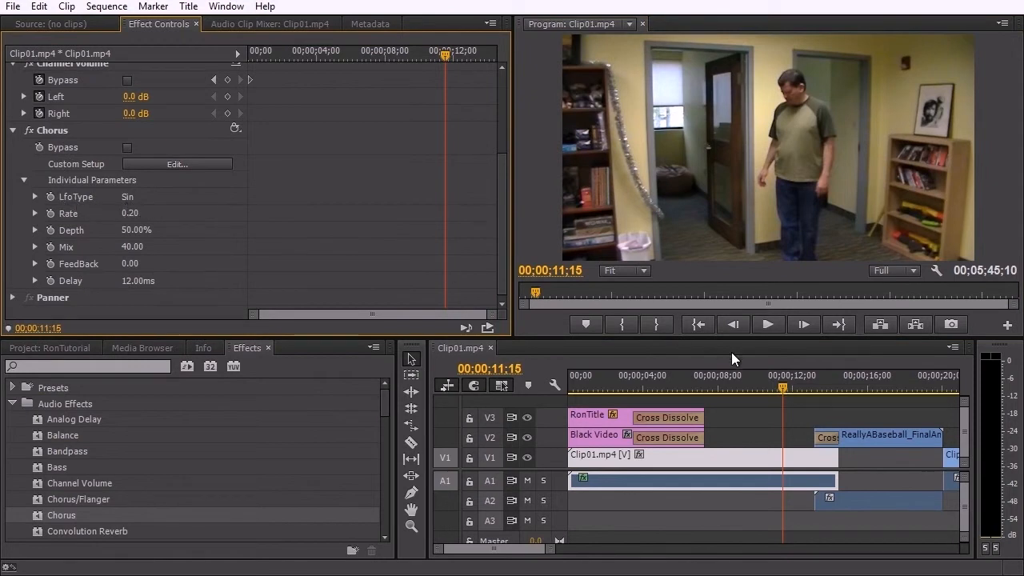
Preview the clip's sound with the Chorus effect's current parameters from about 7 seconds
click(709, 383)
click(766, 324)
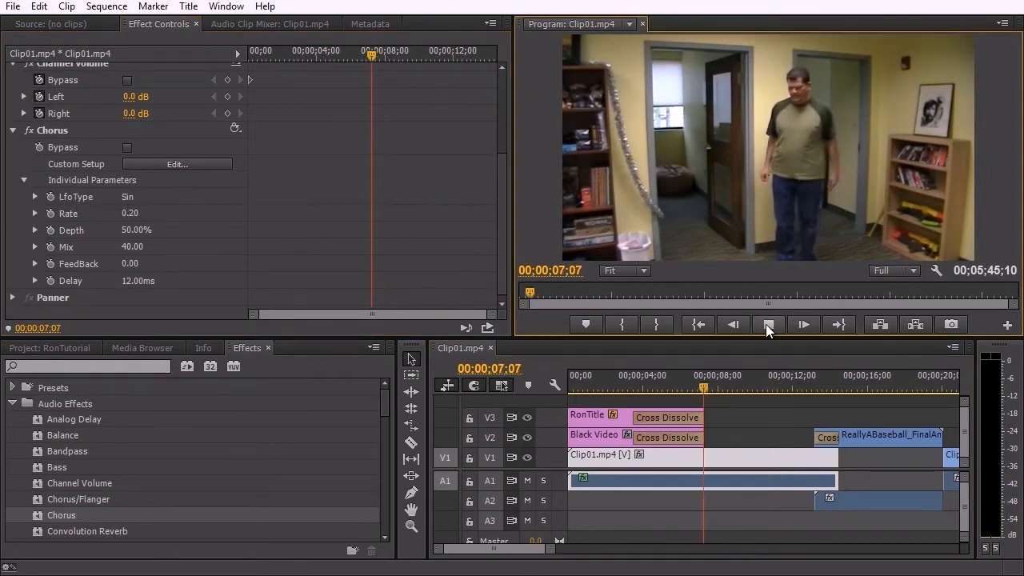
click(765, 324)
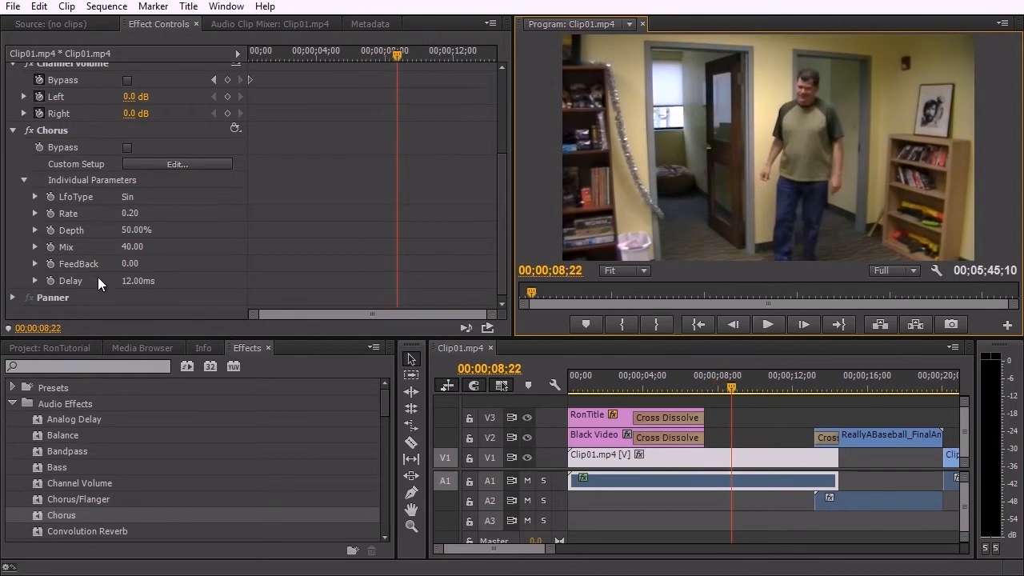
Raise the Chorus effect's Delay to 18 ms and listen to the clip from the current position
drag(143, 313, 172, 313)
click(770, 321)
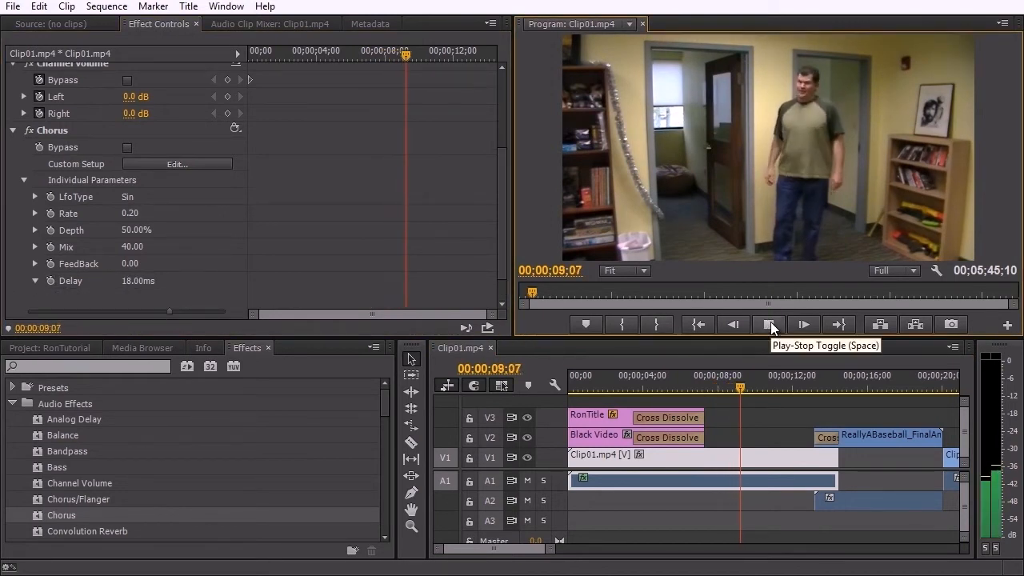
click(772, 322)
Raise the Chorus effect's Mix to about 71.10 and play the clip to hear the change
click(35, 247)
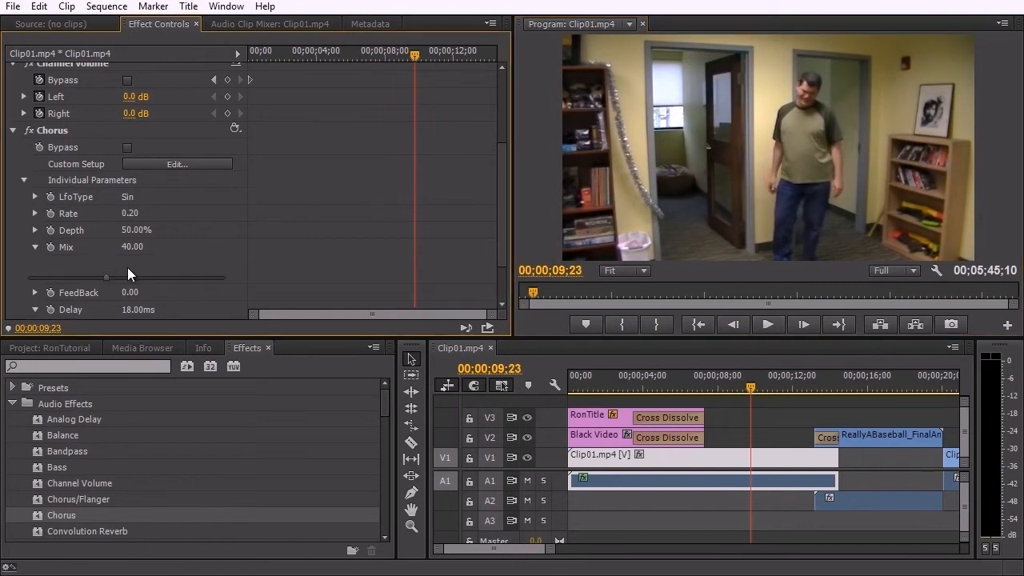
drag(130, 278, 168, 278)
click(766, 325)
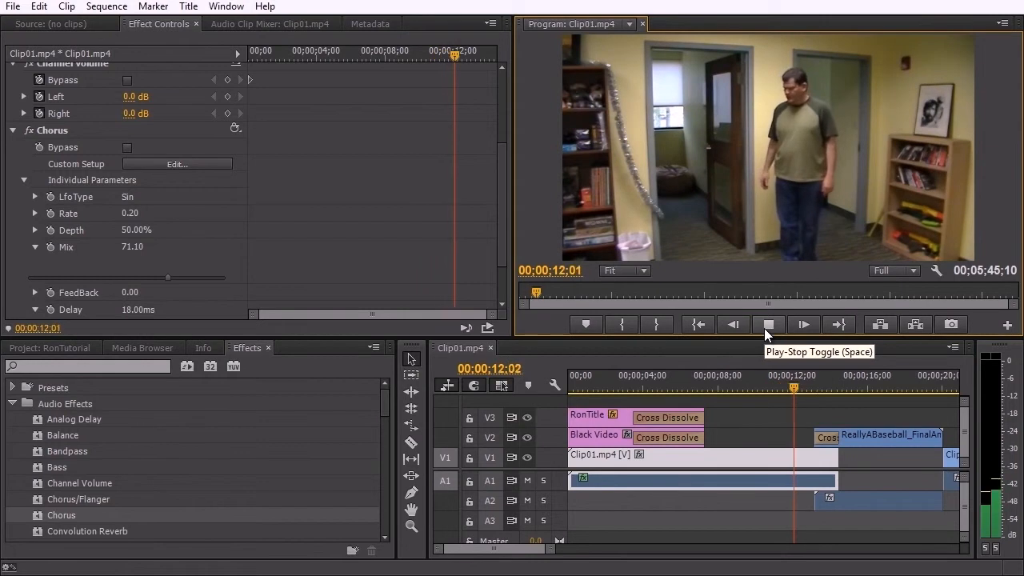
Raise the Chorus effect's Rate to 4.02 and preview the clip from about 7 seconds
drag(707, 387, 706, 388)
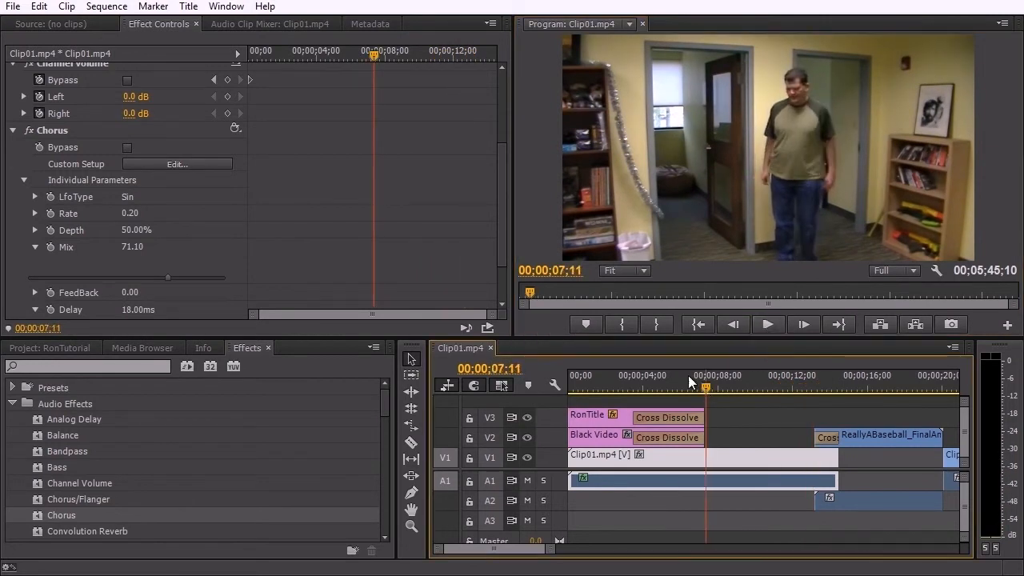
click(35, 214)
drag(45, 243, 106, 244)
click(765, 322)
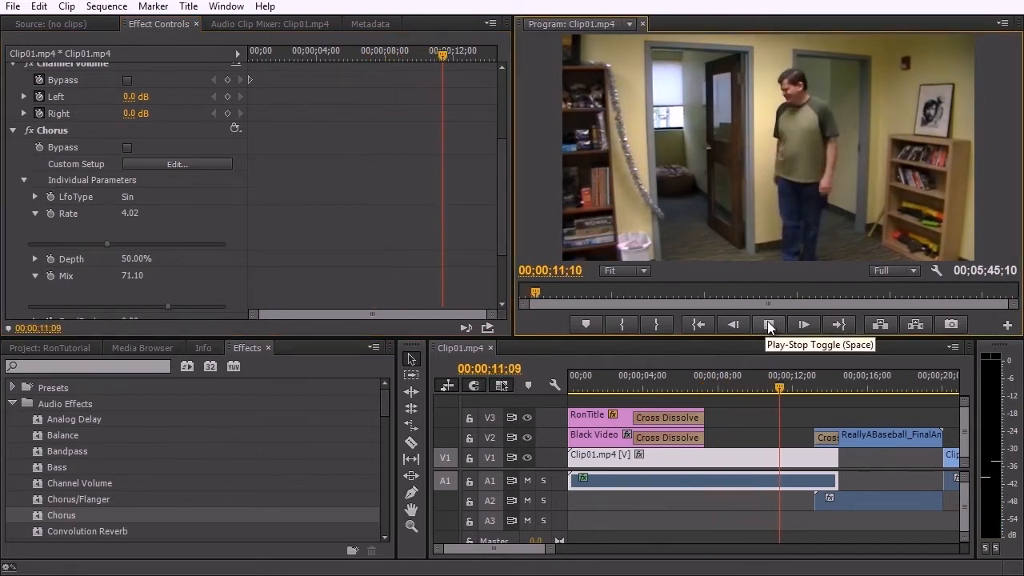
click(767, 321)
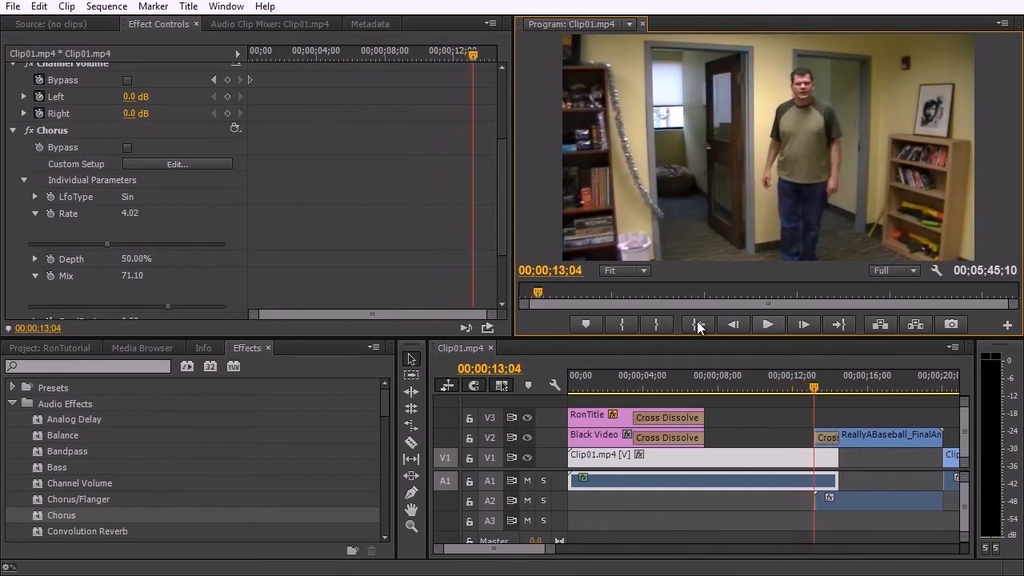
Raise the Chorus effect's Depth to 78.50% and preview the clip from about 7 to 8 seconds onward
click(35, 259)
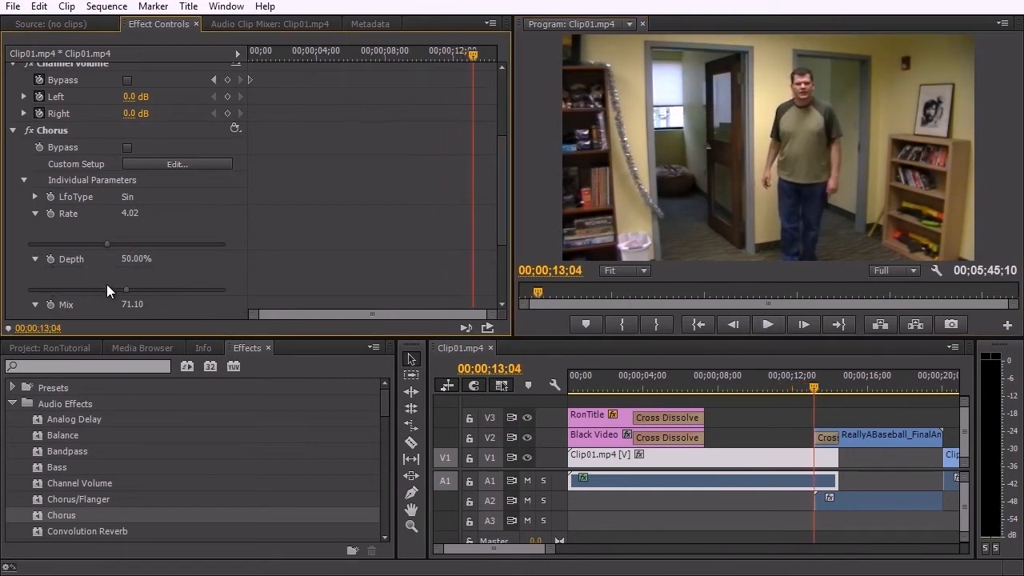
click(183, 290)
click(718, 384)
click(768, 321)
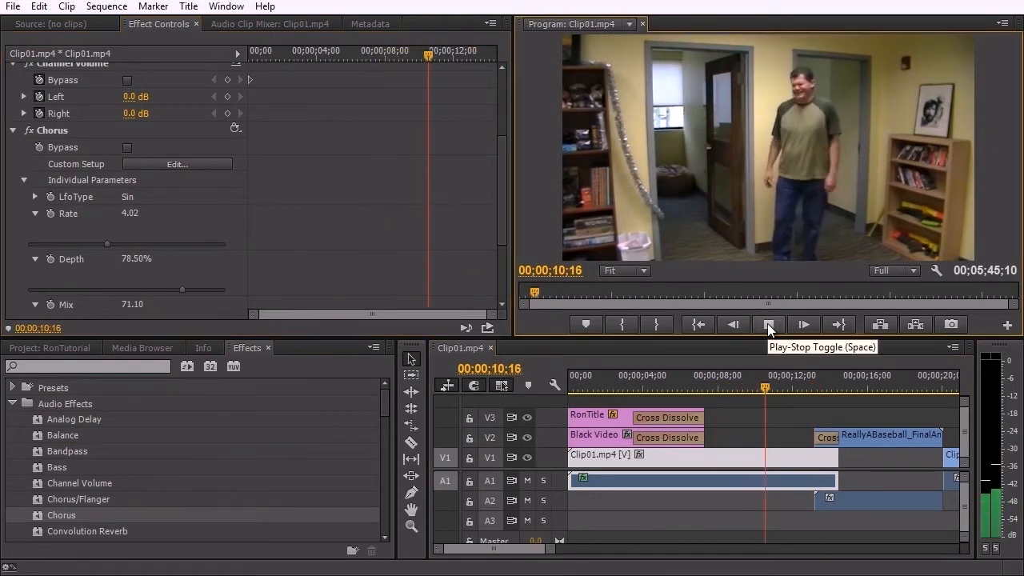
click(767, 323)
Replace Chorus with the DeClicker effect on the first clip's audio and expand its individual parameters
scroll(134, 428, down, 3)
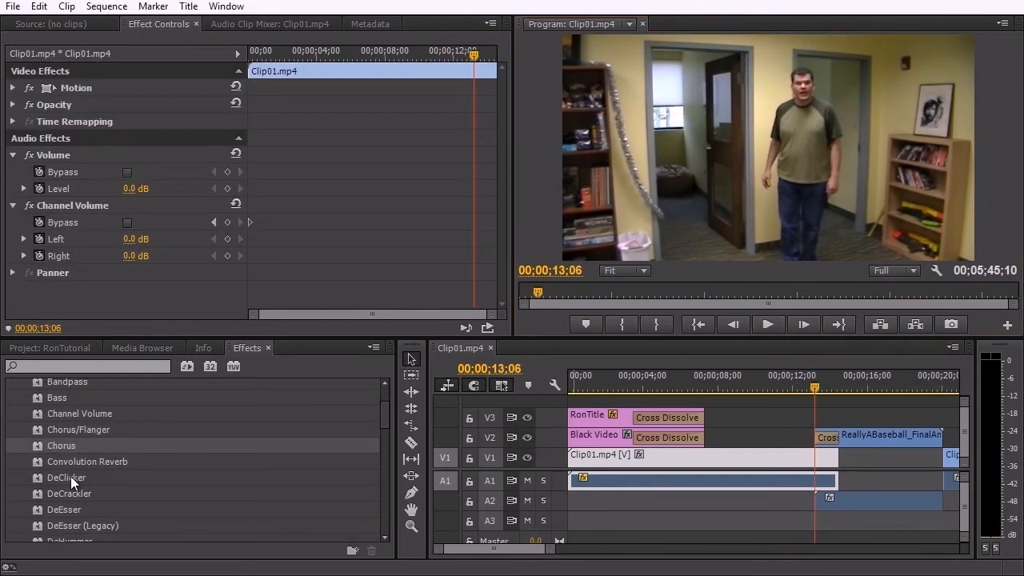
drag(67, 478, 715, 486)
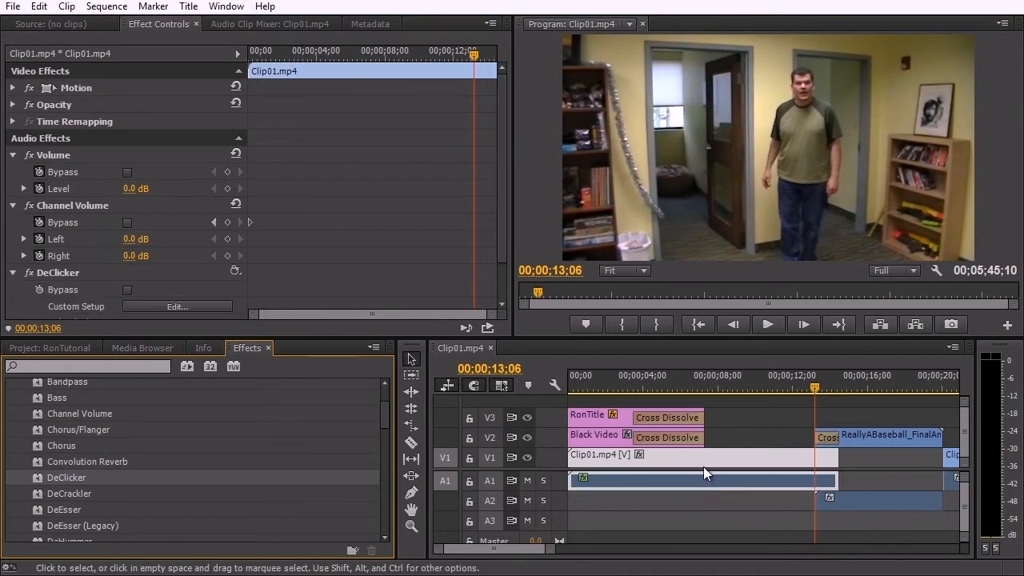
scroll(53, 254, down, 1)
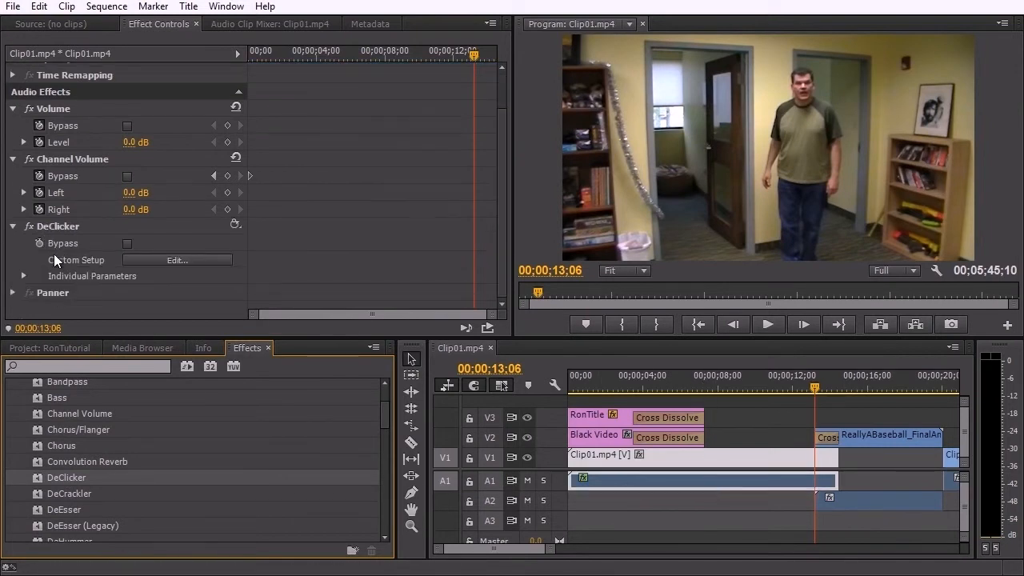
click(24, 275)
scroll(33, 267, down, 2)
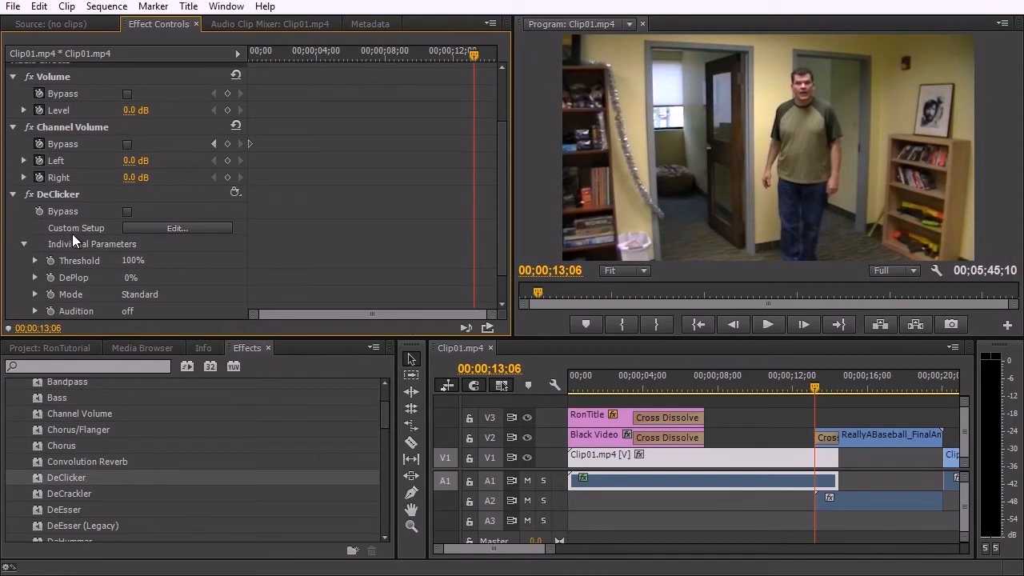
scroll(103, 285, down, 1)
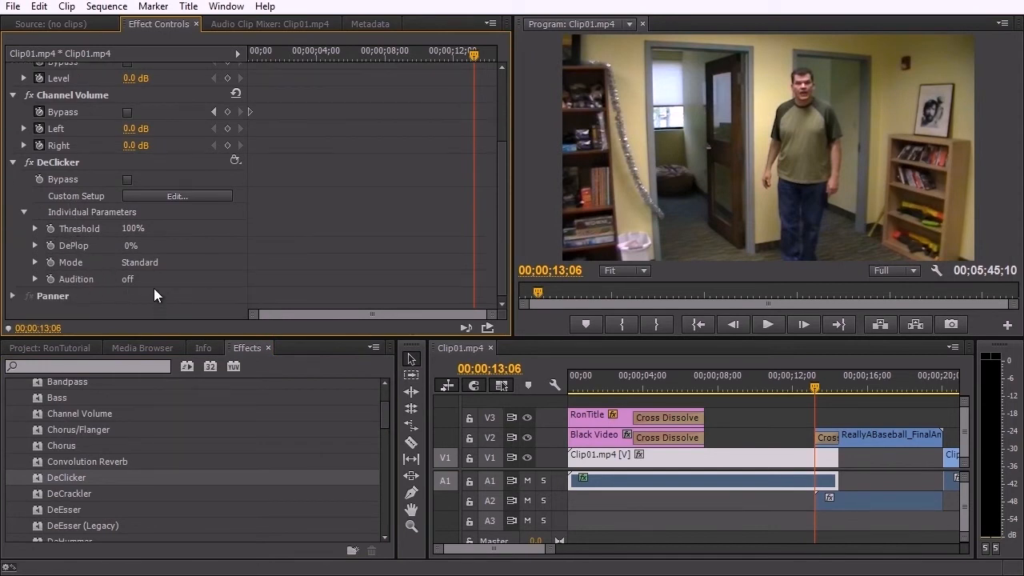
Preview the clip's sound with the DeClicker's default parameters from about 7 seconds
drag(745, 377, 708, 384)
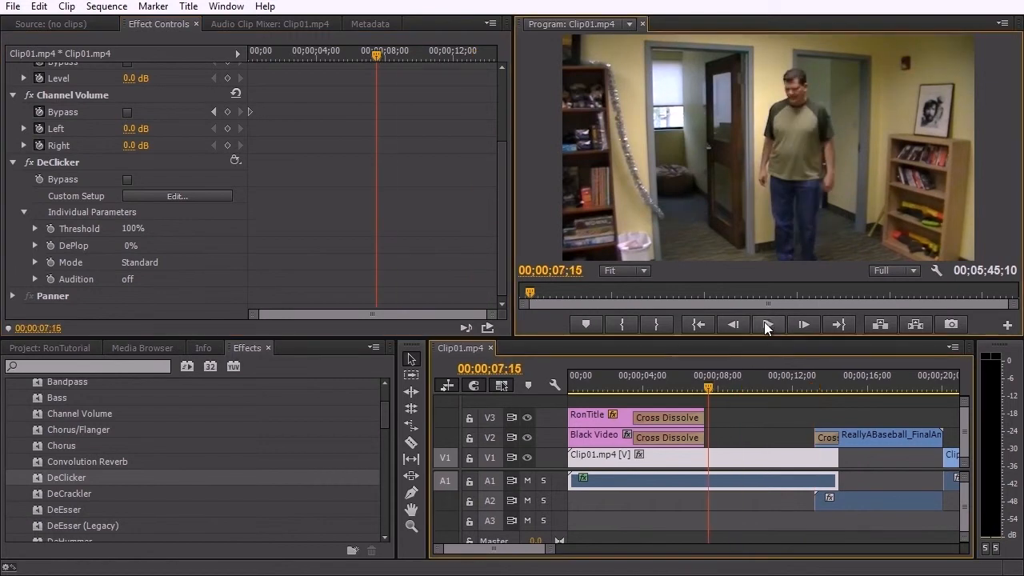
click(764, 324)
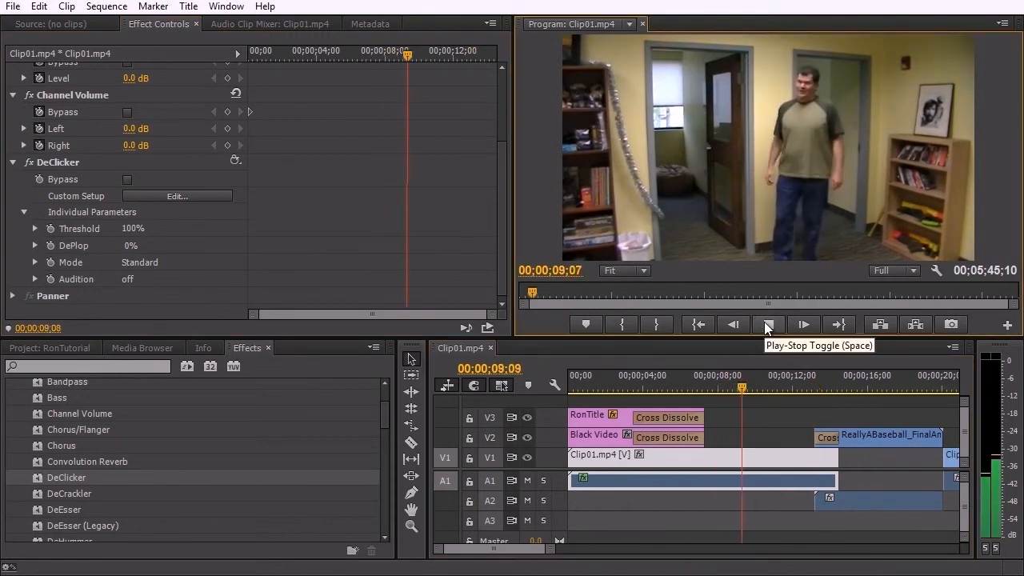
click(790, 383)
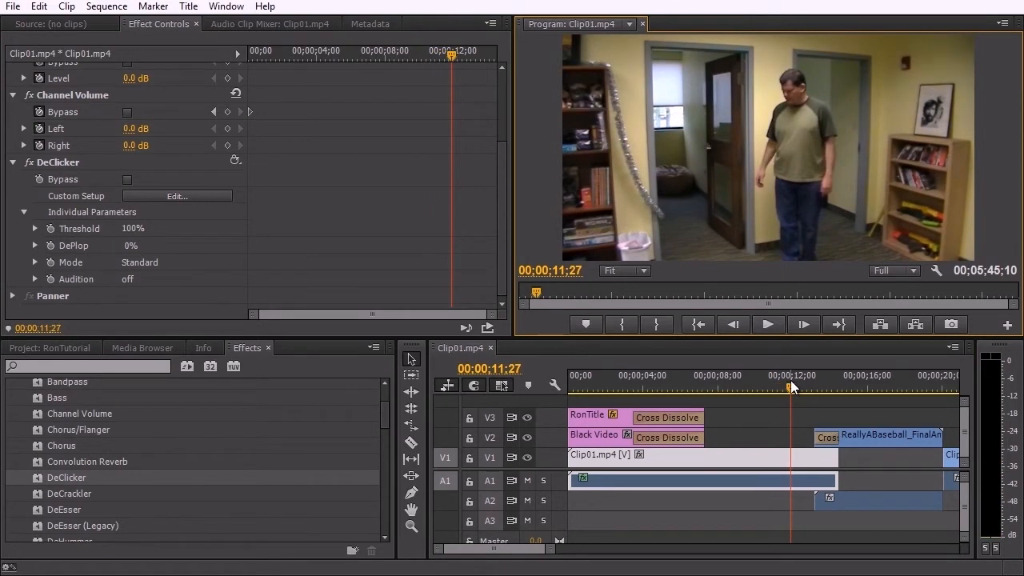
Turn on the DeClicker's Audition parameter, preview the clip from about 7 seconds, and return the playhead there
click(35, 279)
drag(65, 309, 254, 318)
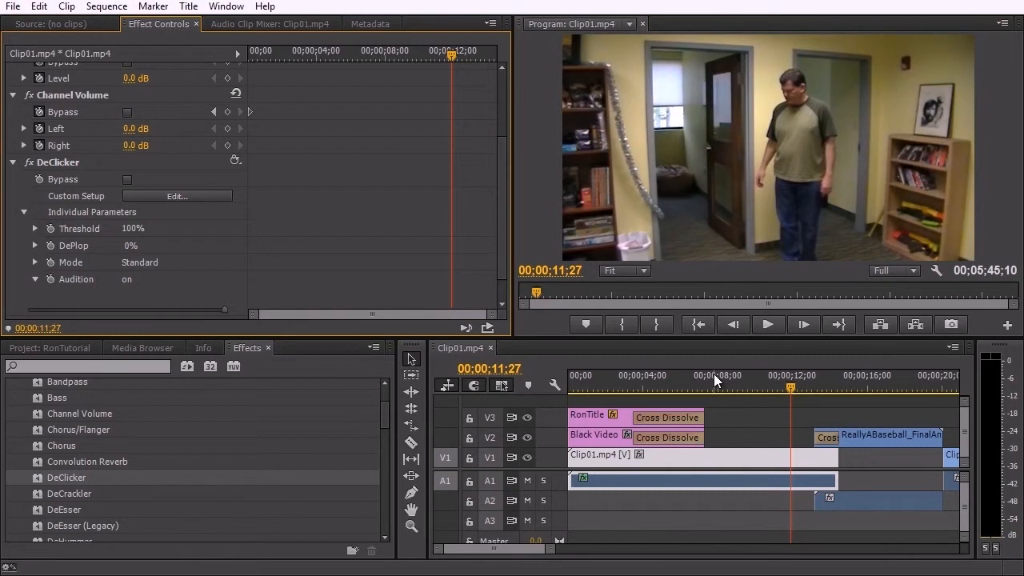
drag(714, 374, 707, 378)
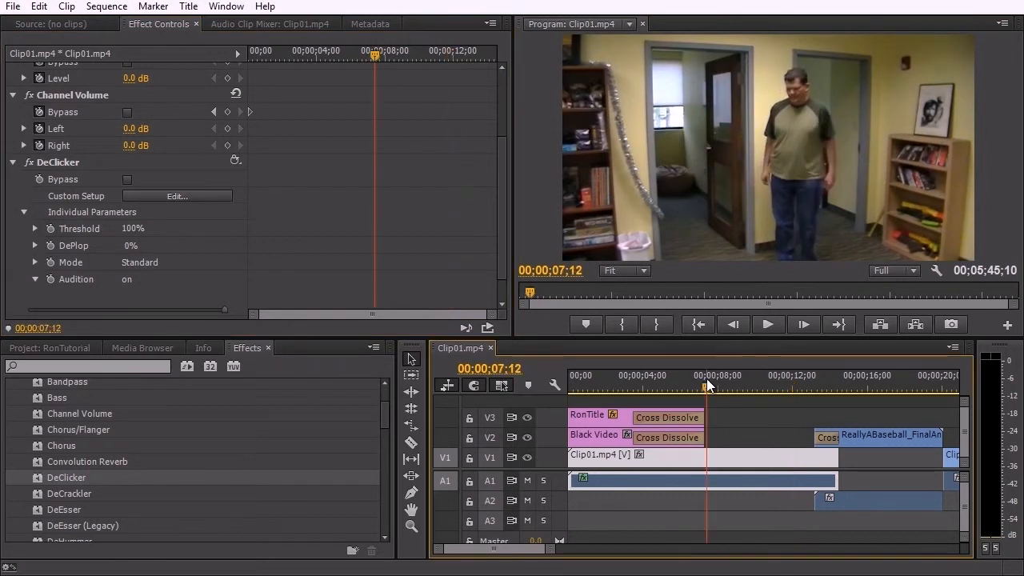
click(771, 327)
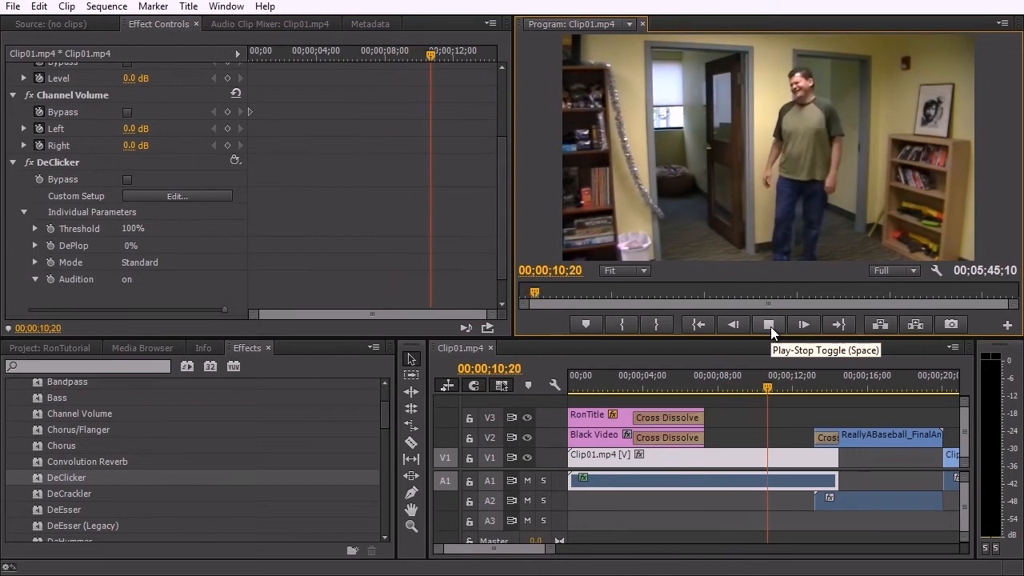
click(772, 327)
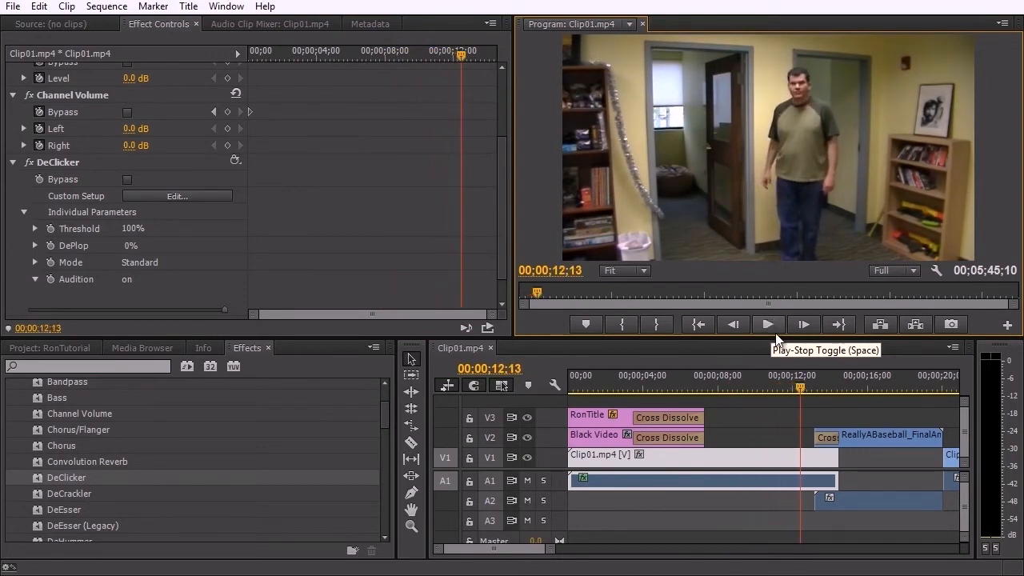
drag(801, 384, 711, 390)
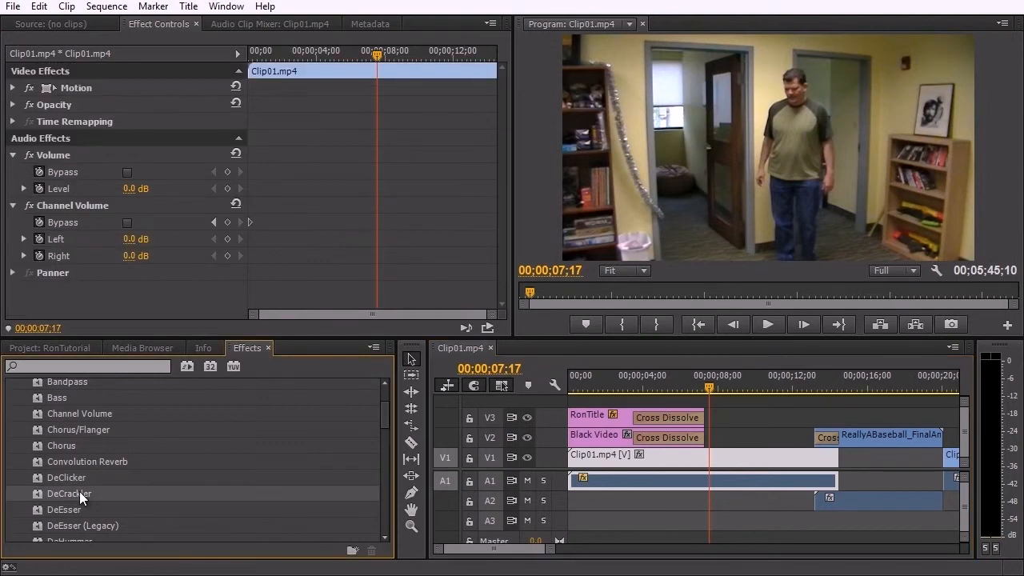
Try the DeCrackler effect on the first clip's audio in place of DeClicker, and undo it
drag(79, 491, 745, 481)
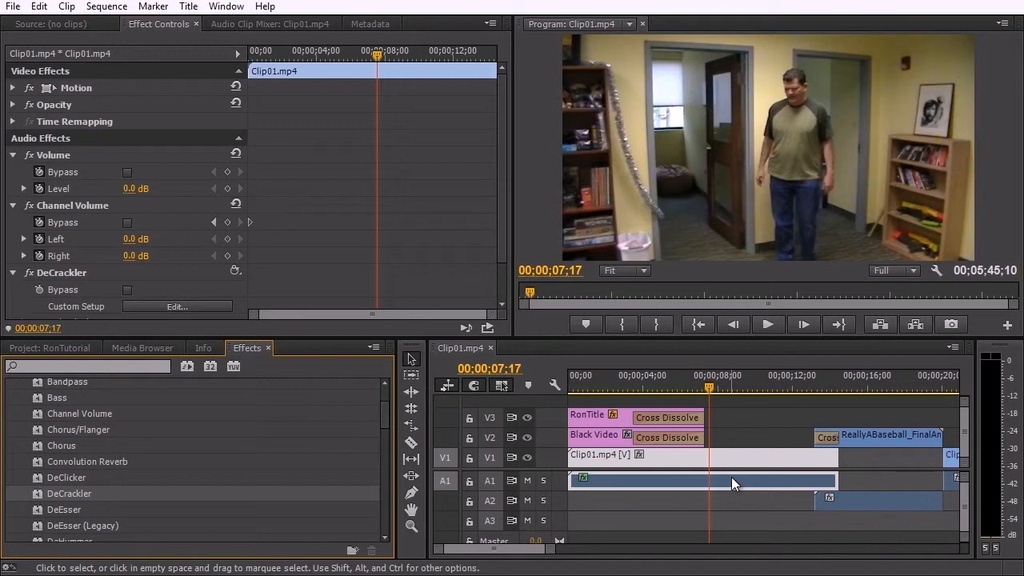
key(ctrl+z)
Apply the DeEsser effect to the first clip's audio, preview it, and return the playhead to about 7 seconds
drag(82, 510, 724, 480)
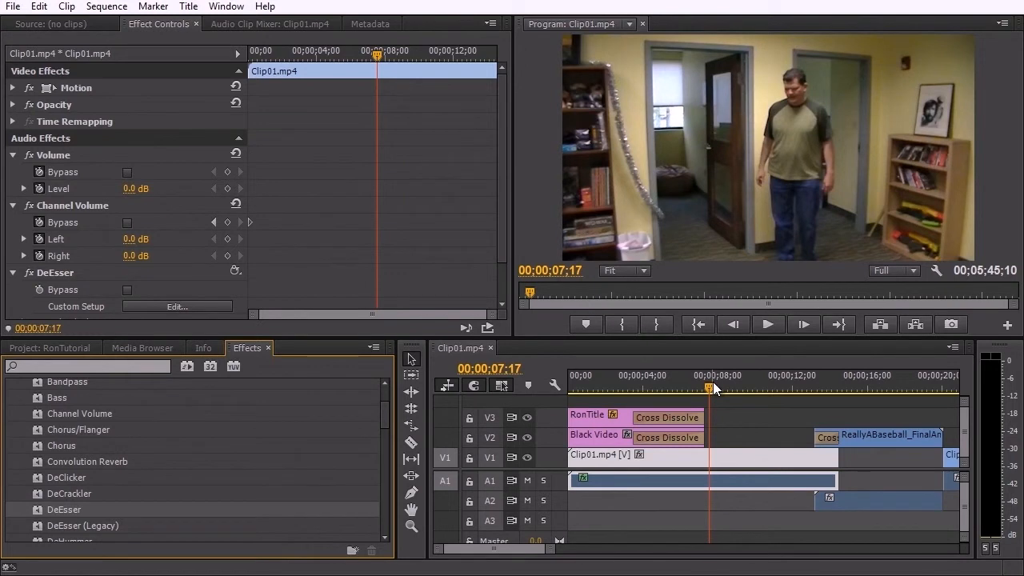
click(766, 327)
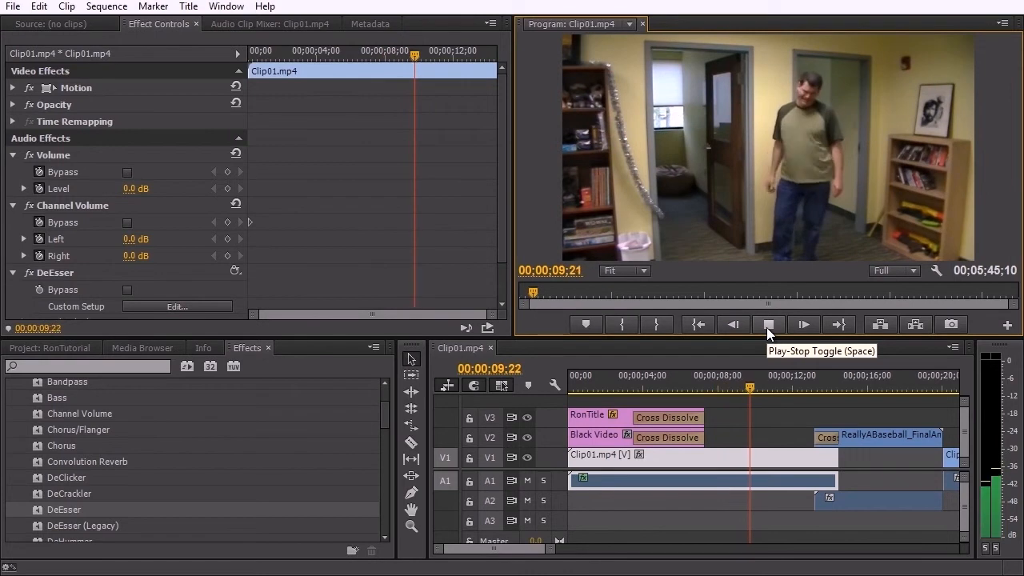
click(767, 327)
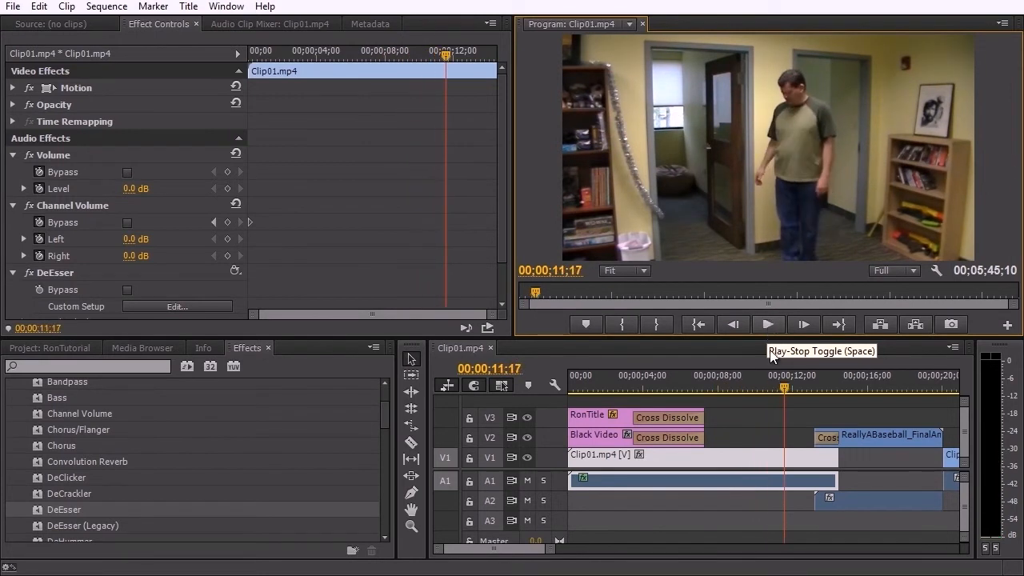
drag(771, 382, 711, 392)
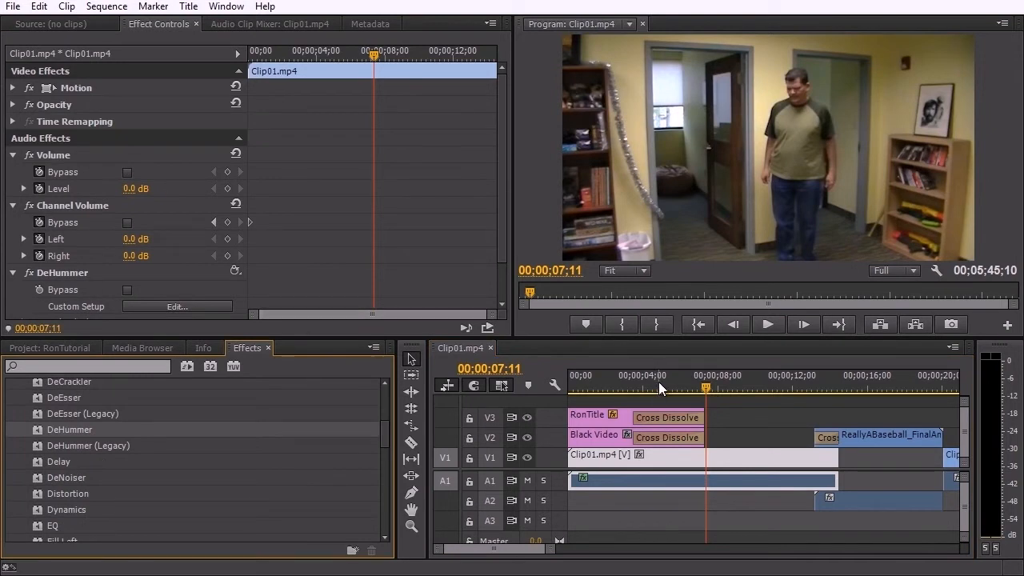
Replace DeHummer with the Delay effect on the first clip's audio and preview it from about 7 seconds
scroll(48, 286, down, 2)
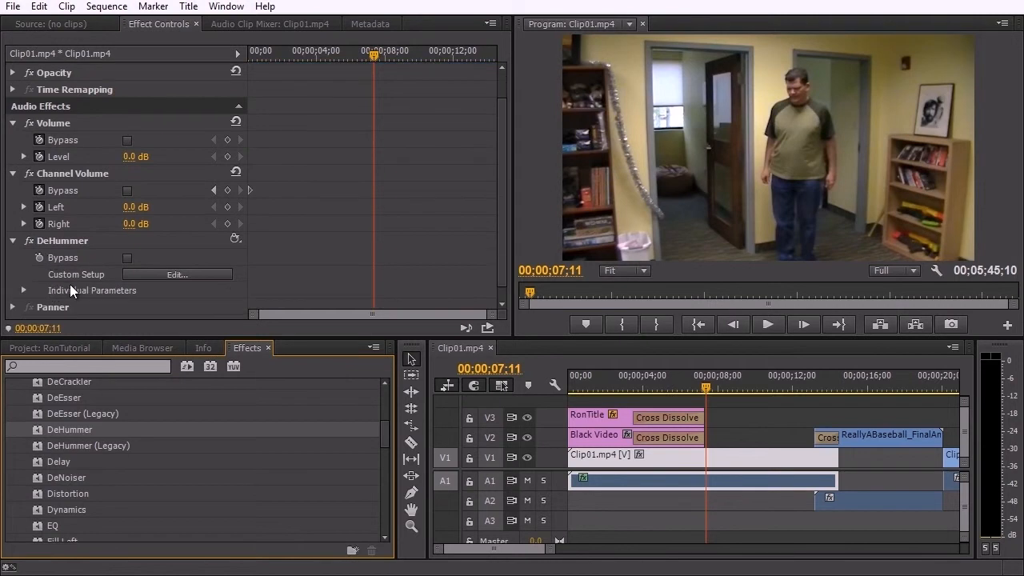
drag(80, 430, 735, 483)
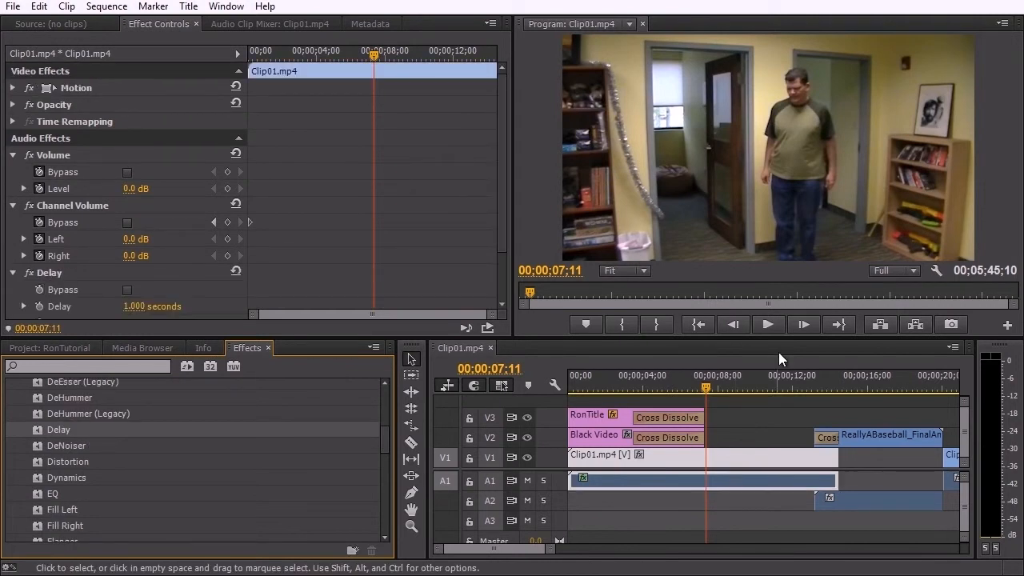
click(770, 326)
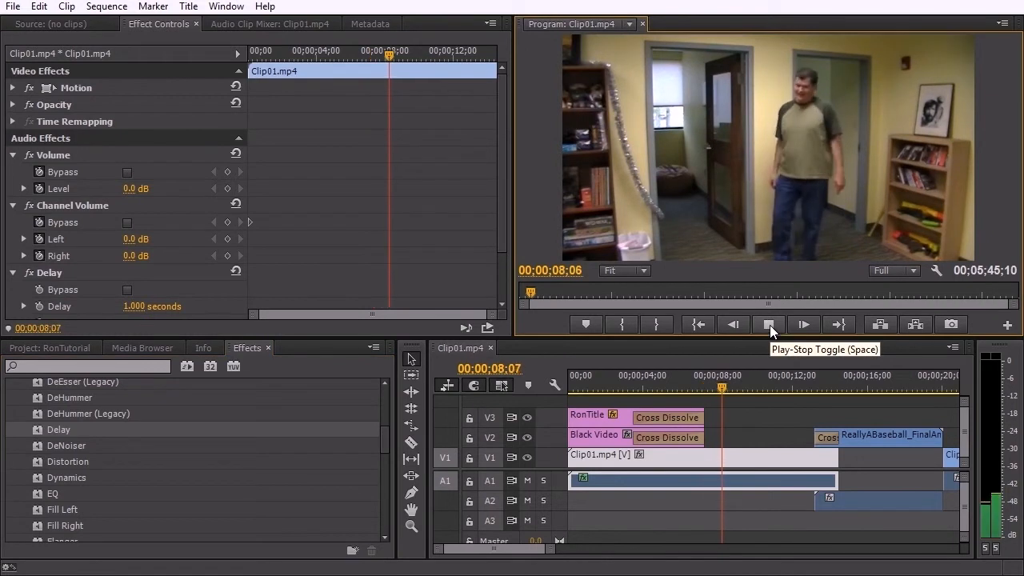
scroll(86, 279, down, 2)
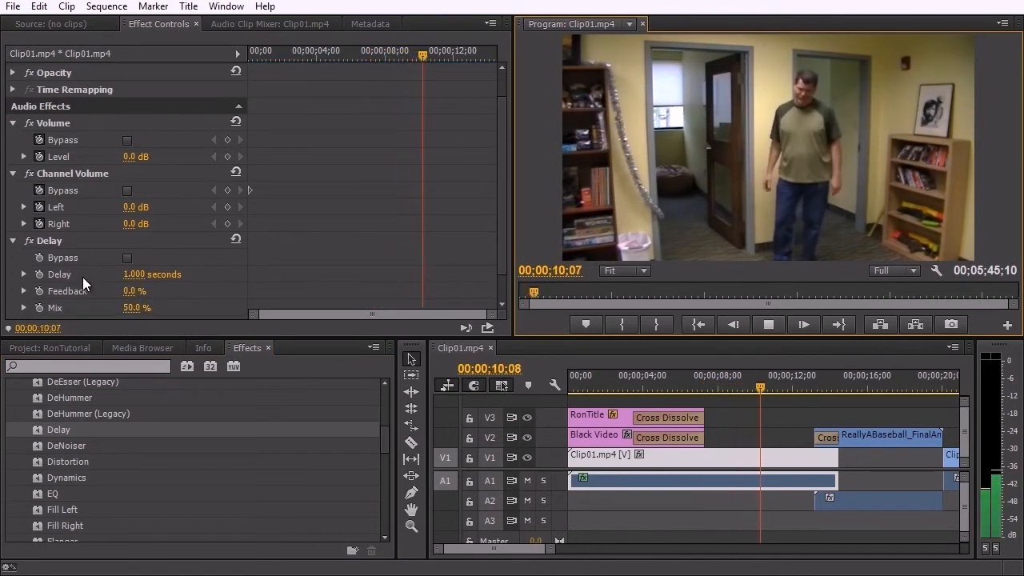
Lower the Delay effect's delay time to 0.268 seconds and preview the clip from about 7 seconds
click(711, 378)
scroll(24, 296, down, 1)
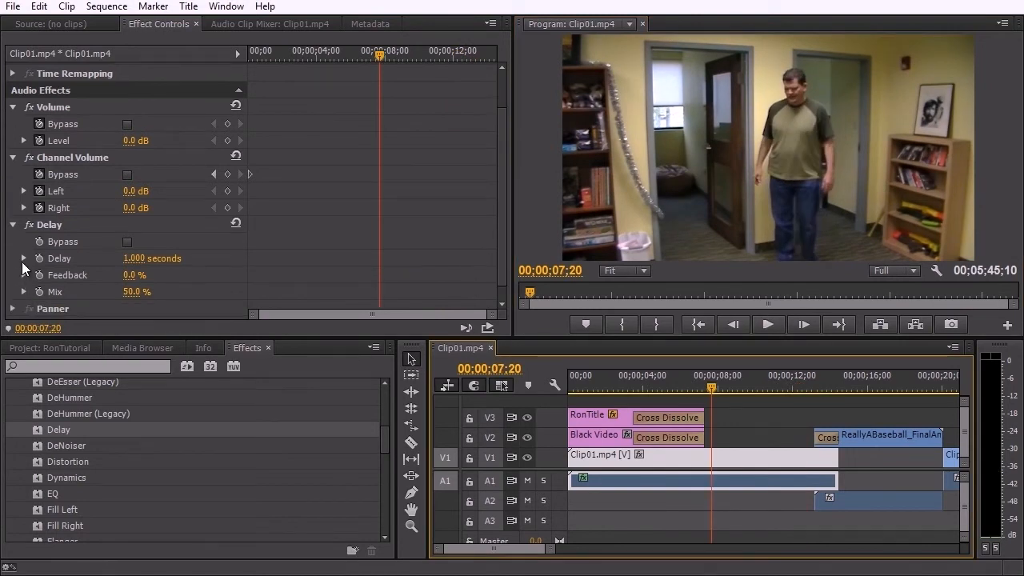
click(23, 259)
drag(126, 290, 54, 302)
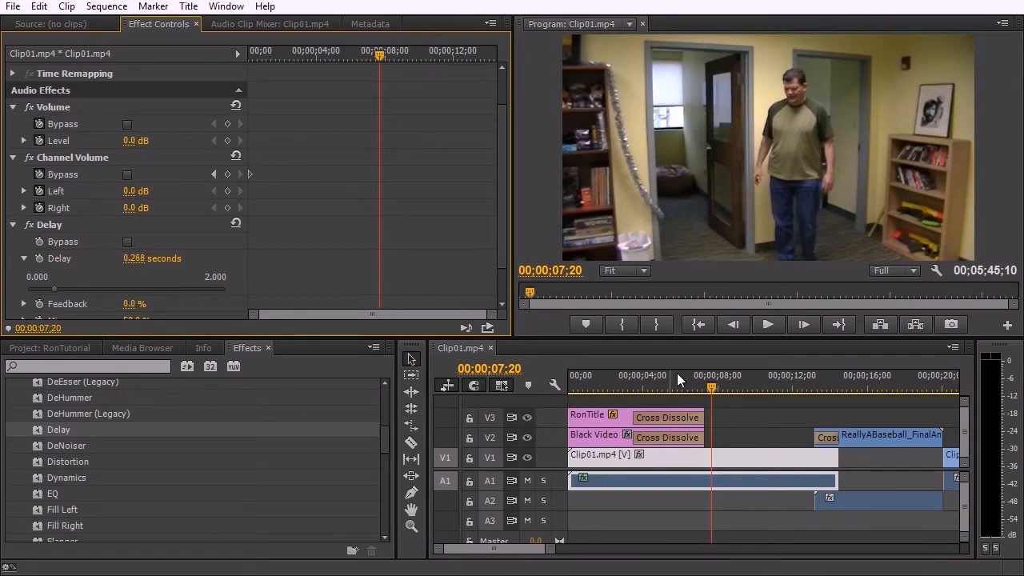
click(765, 323)
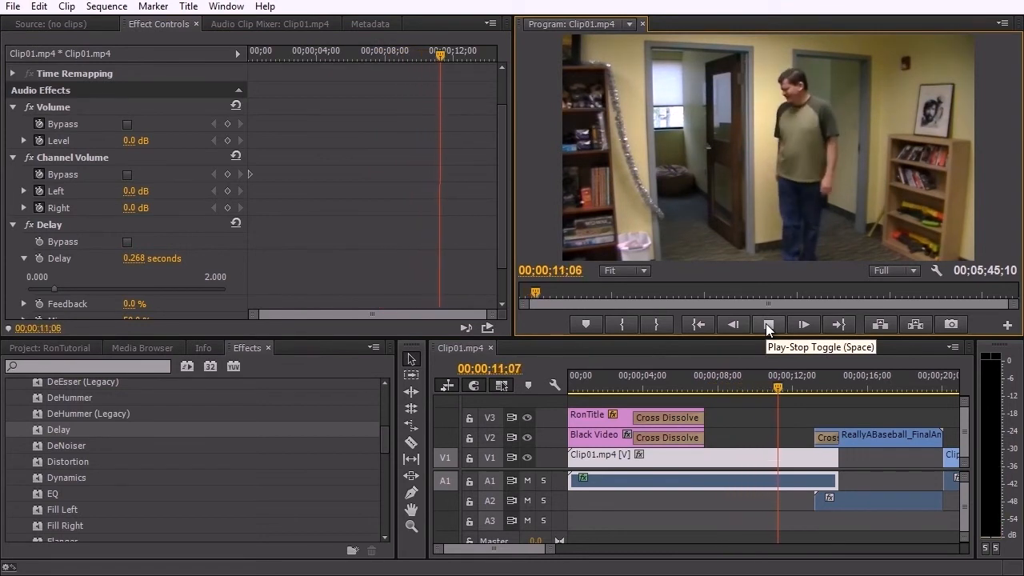
click(766, 323)
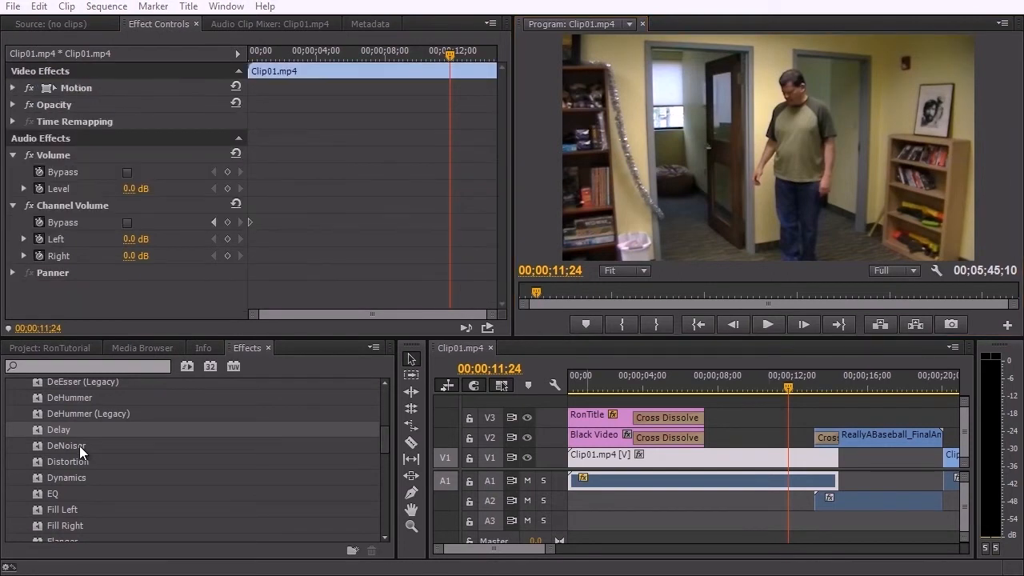
Replace Delay with the DeNoiser effect on the first clip's audio and expand its individual parameters
click(79, 446)
drag(79, 446, 685, 461)
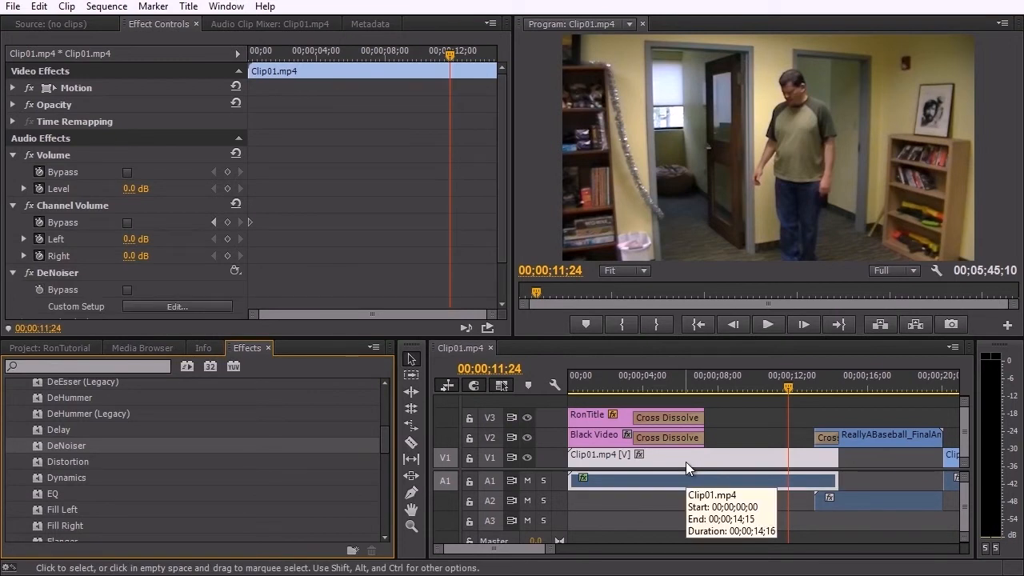
scroll(692, 436, down, 1)
scroll(694, 432, up, 1)
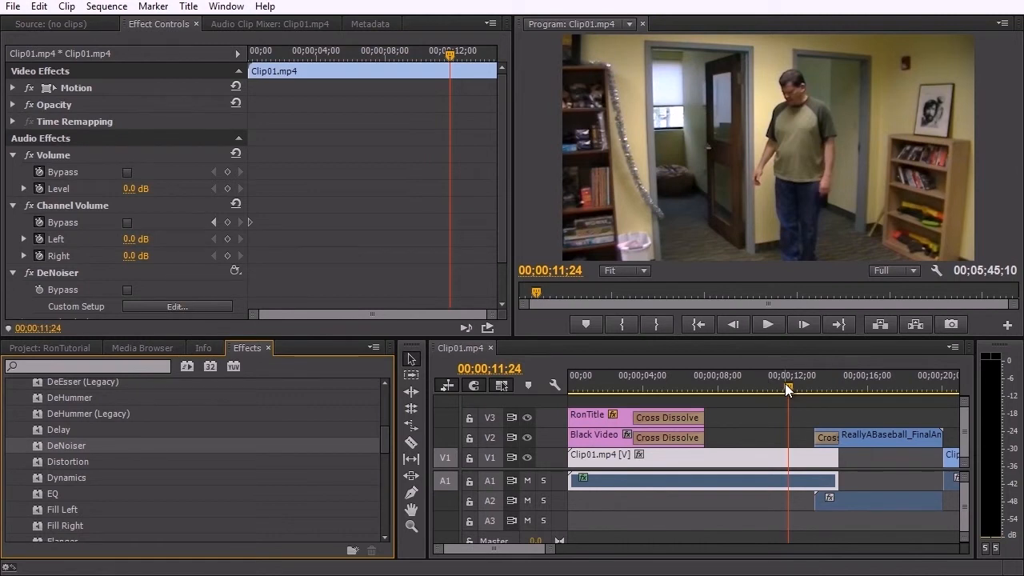
scroll(502, 260, down, 2)
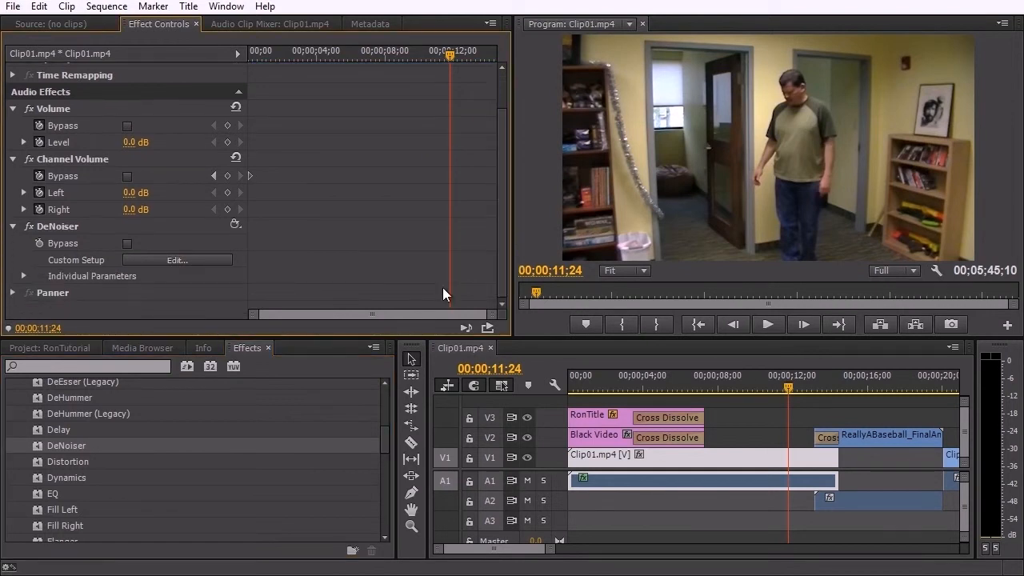
click(23, 276)
scroll(64, 255, down, 2)
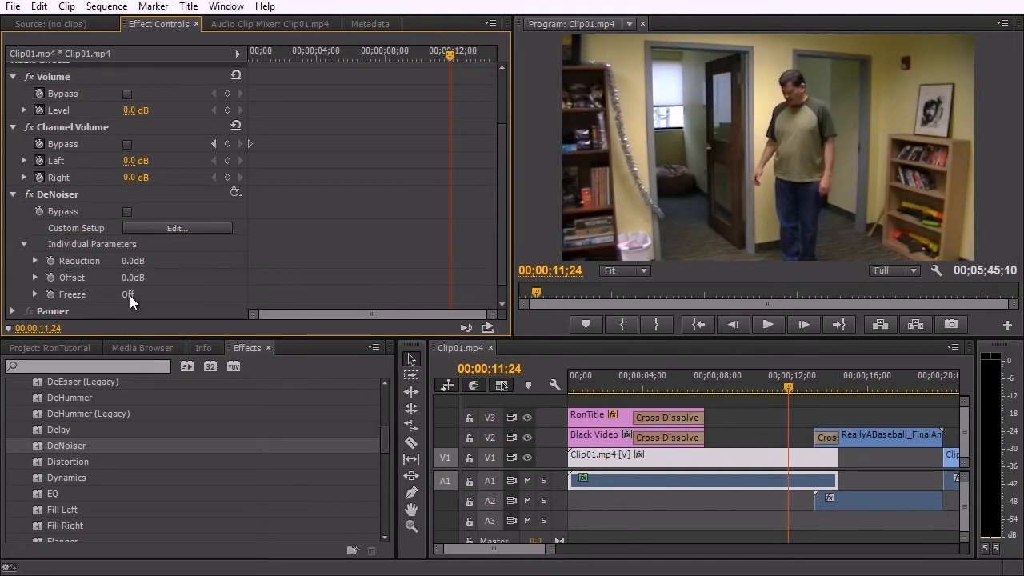
Turn on the DeNoiser effect's Freeze parameter for the first clip's audio
click(34, 294)
scroll(72, 276, down, 3)
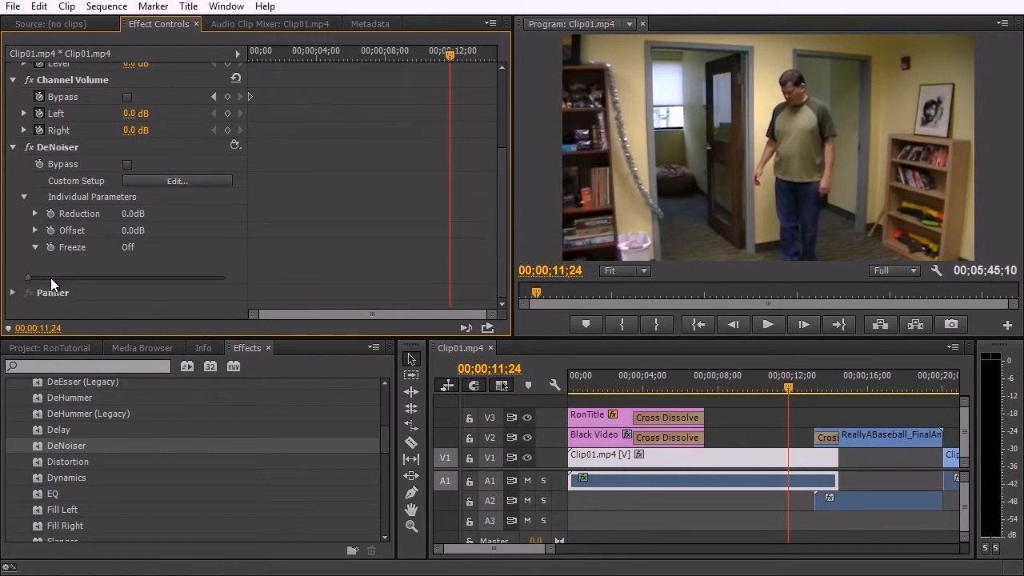
click(185, 278)
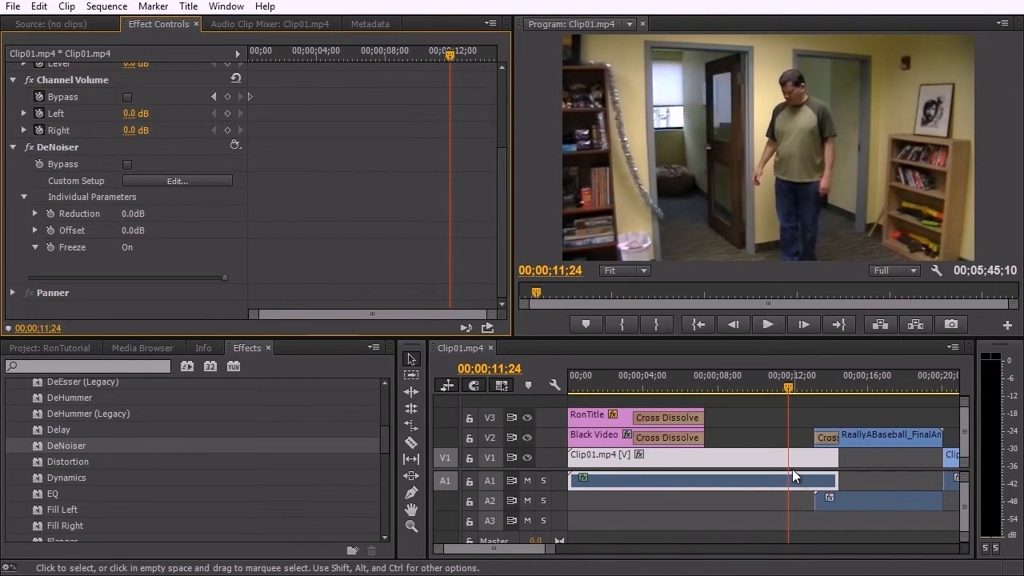
Replace DeNoiser with the Dynamics effect on the first clip's audio and look through its individual parameters
drag(67, 477, 693, 472)
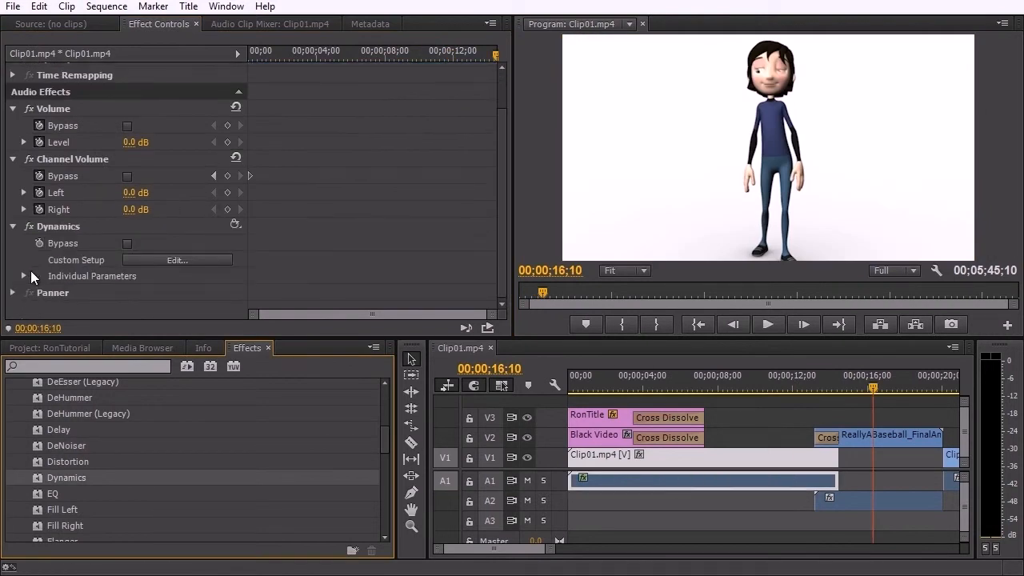
click(26, 274)
scroll(50, 225, down, 3)
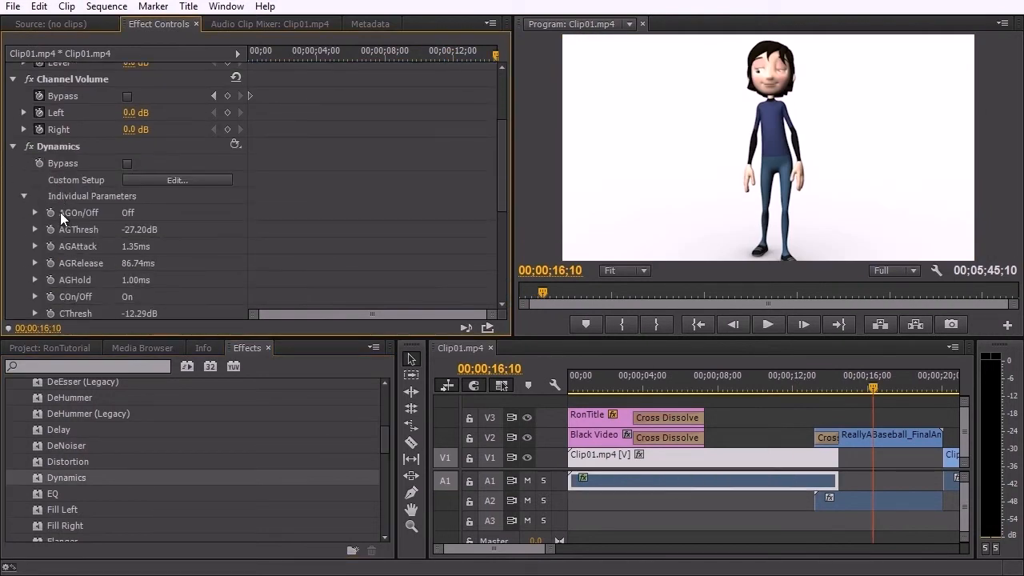
scroll(60, 212, down, 5)
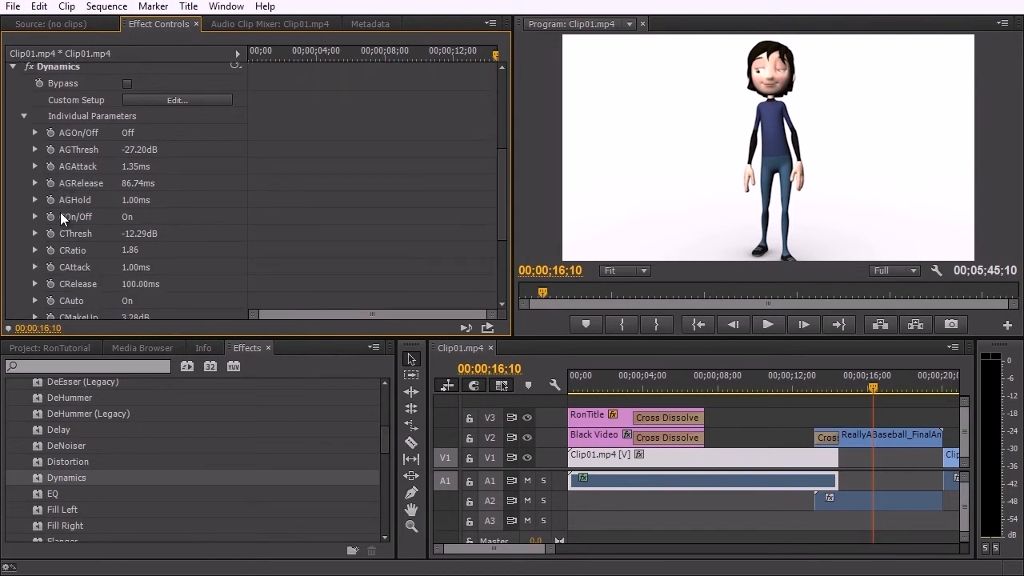
Replace Dynamics with the EQ effect on the first clip's audio and look through its individual parameters
drag(52, 493, 671, 482)
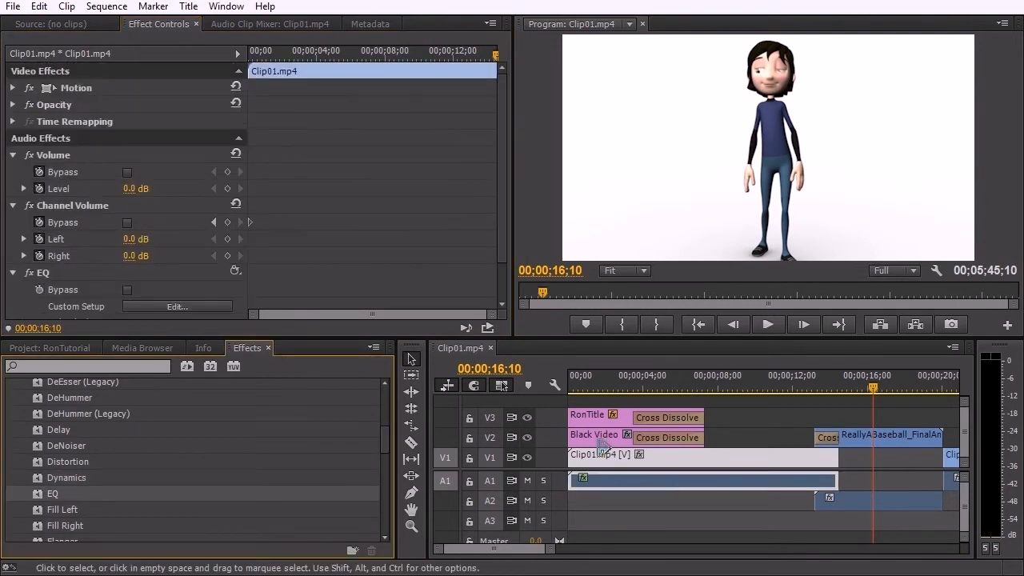
scroll(96, 256, down, 2)
click(25, 284)
scroll(26, 276, down, 2)
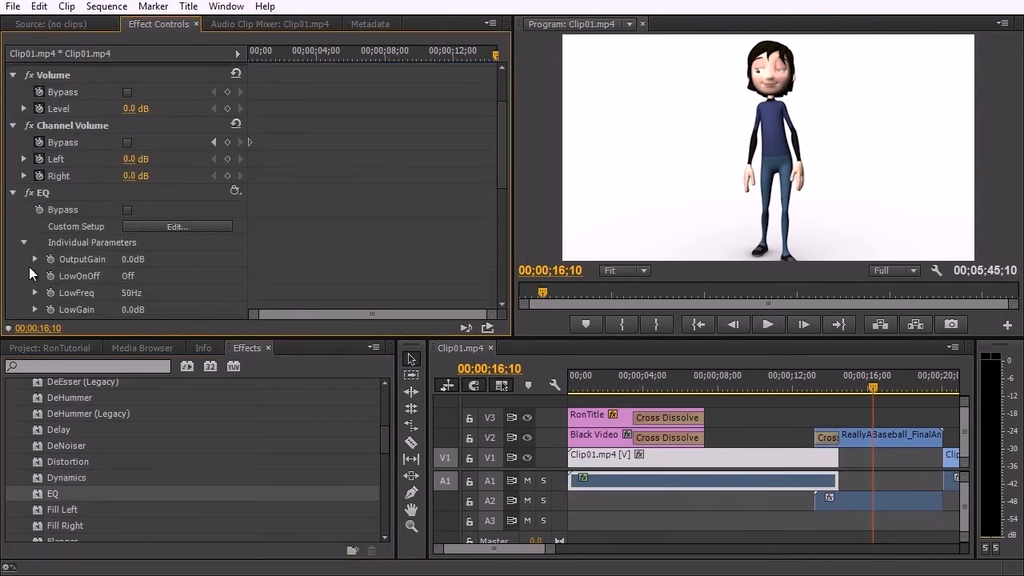
scroll(27, 272, down, 2)
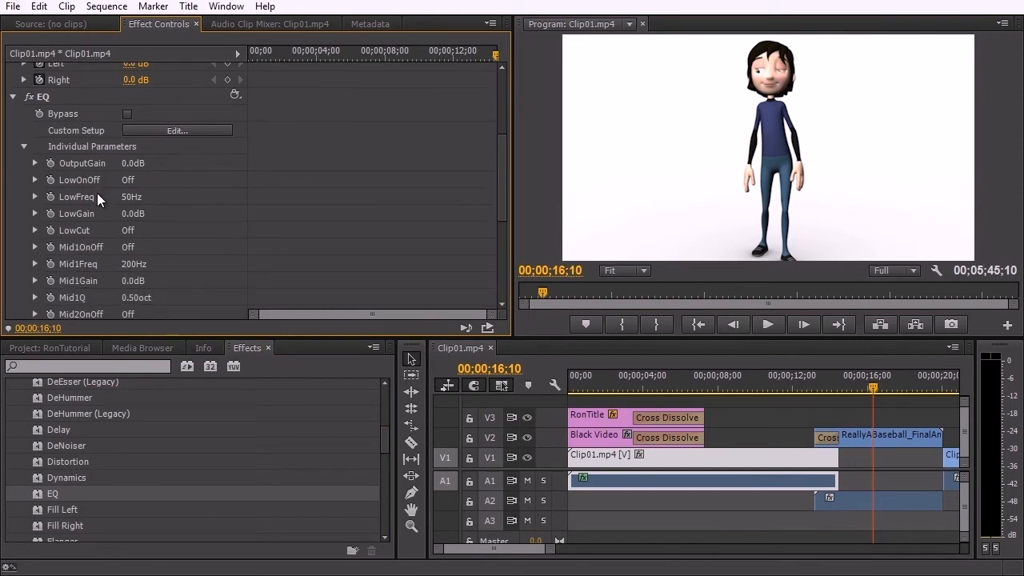
scroll(97, 196, down, 1)
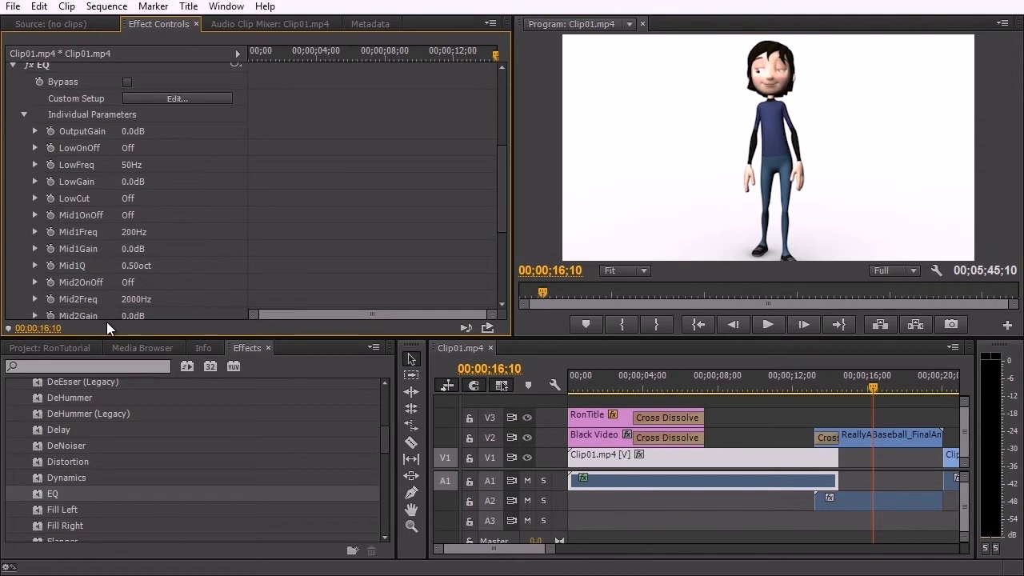
scroll(105, 256, down, 1)
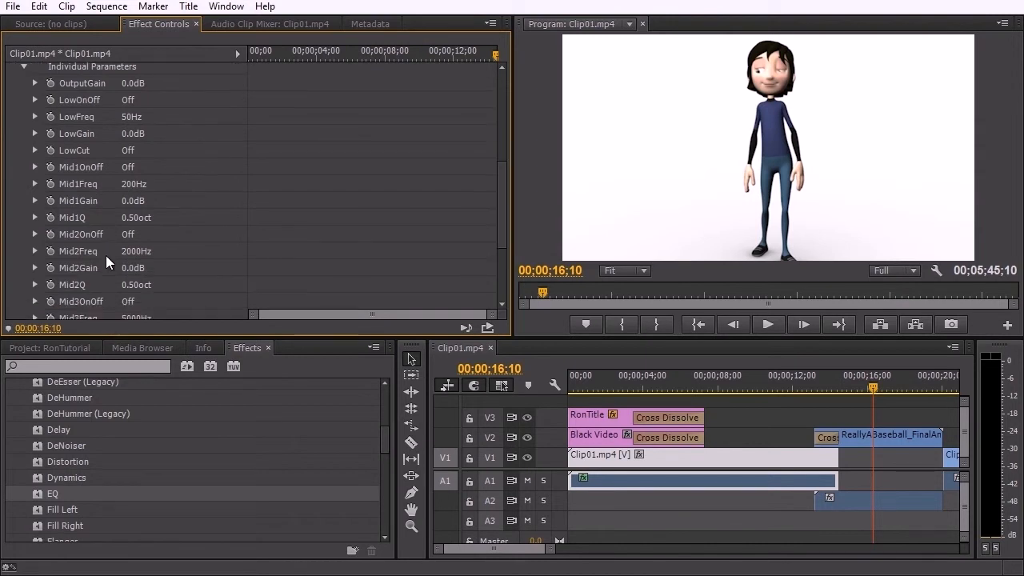
scroll(105, 255, down, 1)
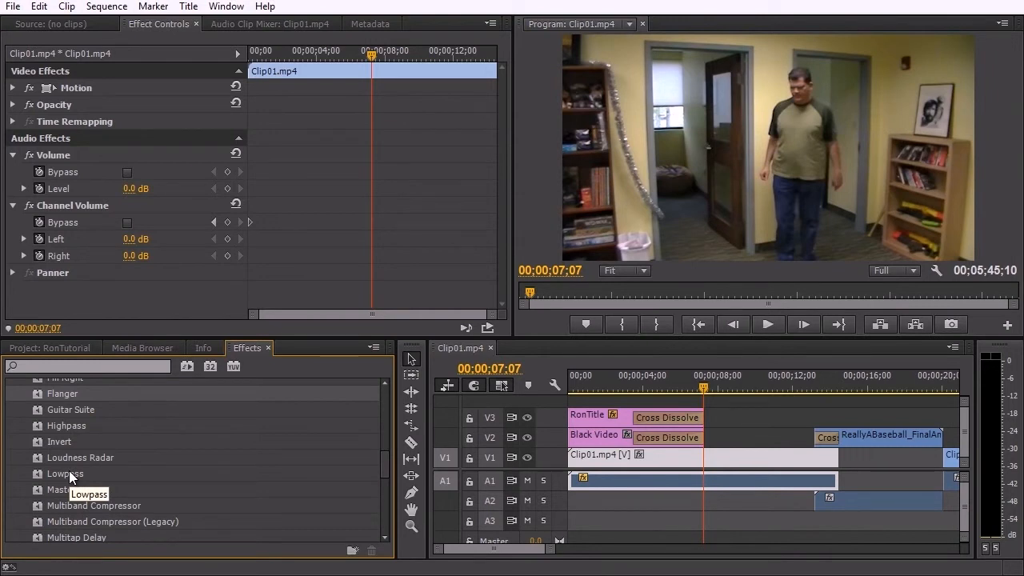
Apply the Reverb effect to the first clip's audio and expand its individual parameters
scroll(382, 475, down, 5)
drag(383, 482, 383, 492)
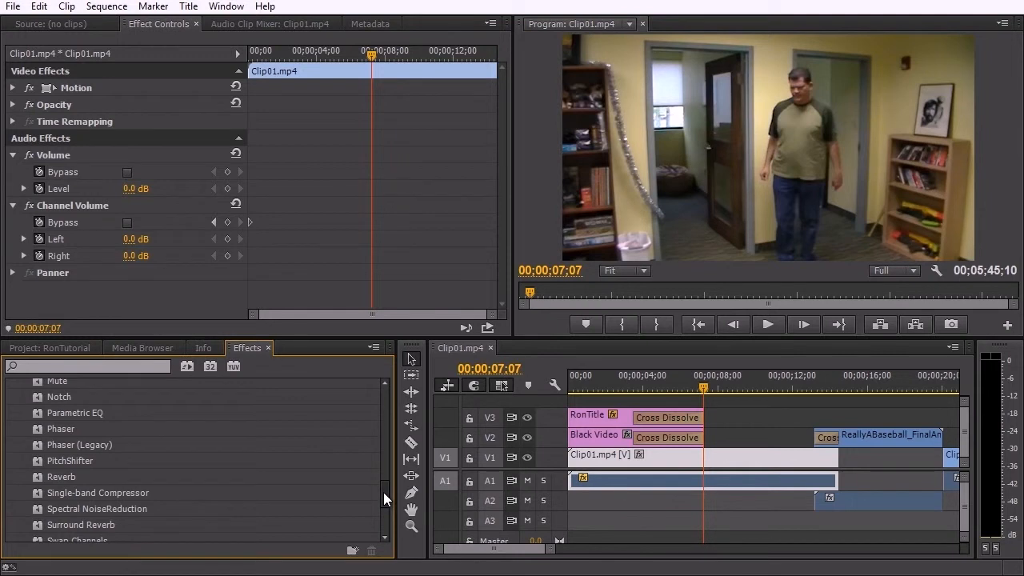
drag(383, 492, 383, 503)
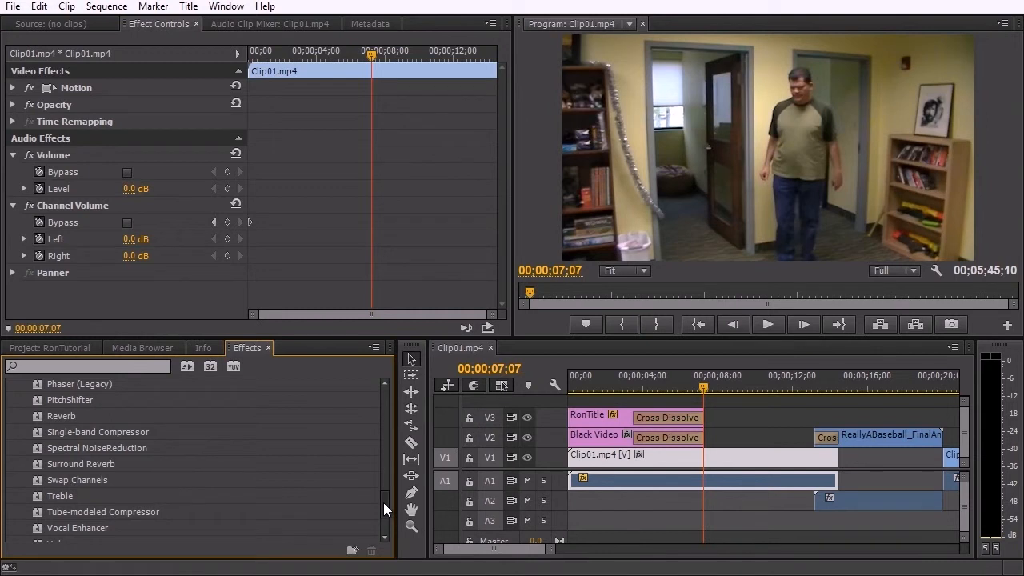
click(73, 417)
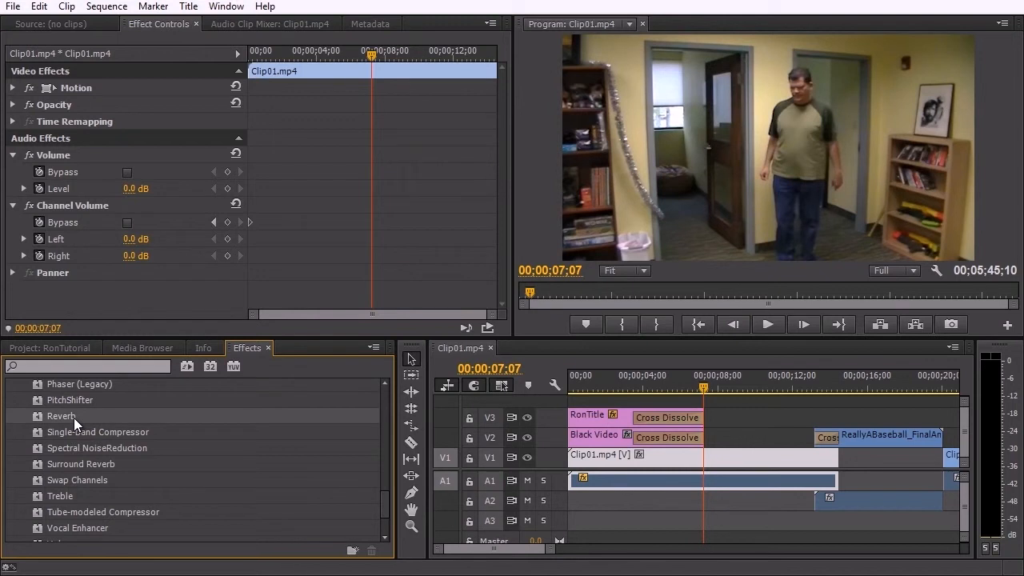
drag(73, 418, 724, 482)
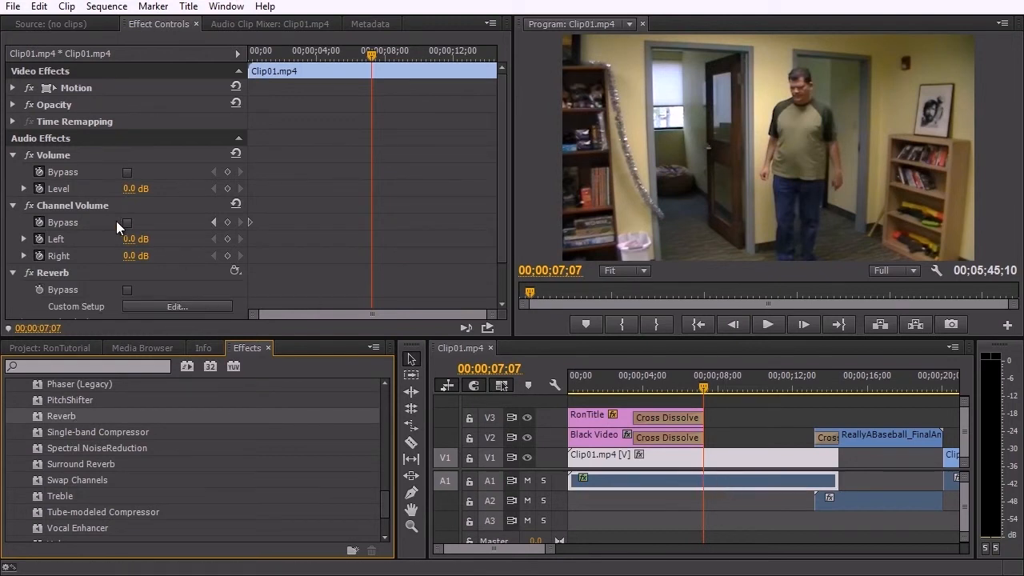
scroll(116, 220, down, 2)
scroll(115, 224, down, 1)
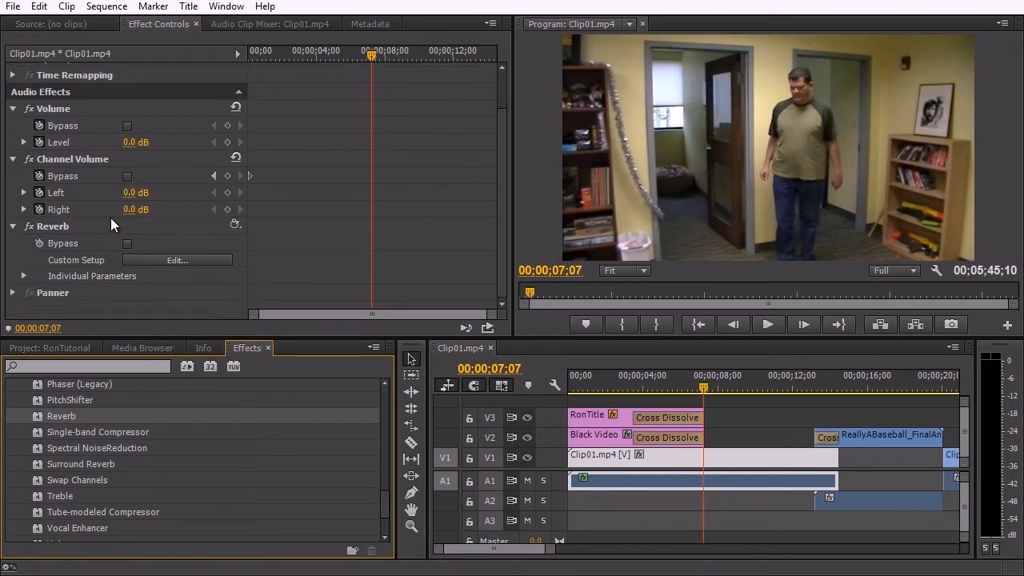
click(26, 276)
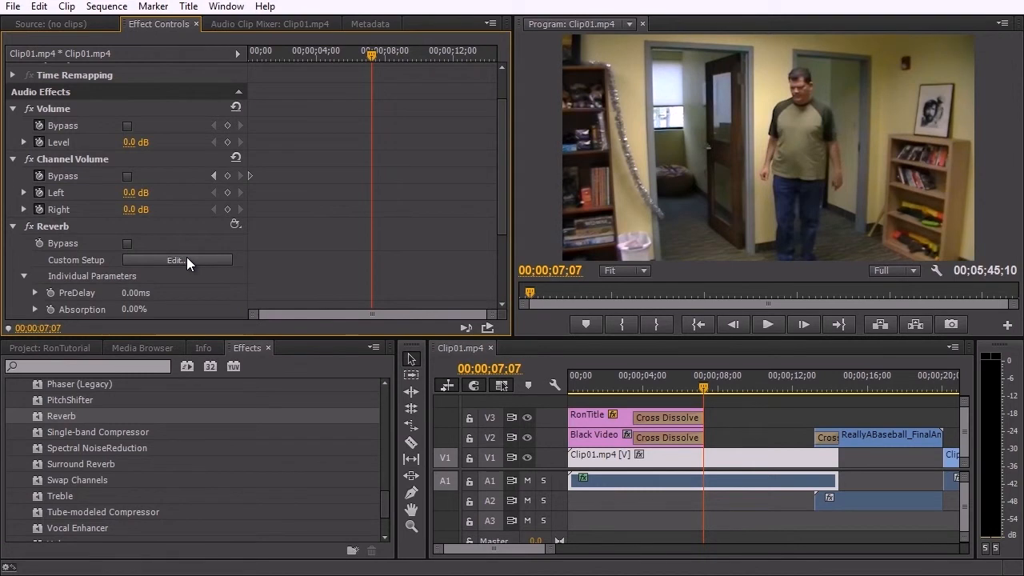
scroll(187, 254, down, 4)
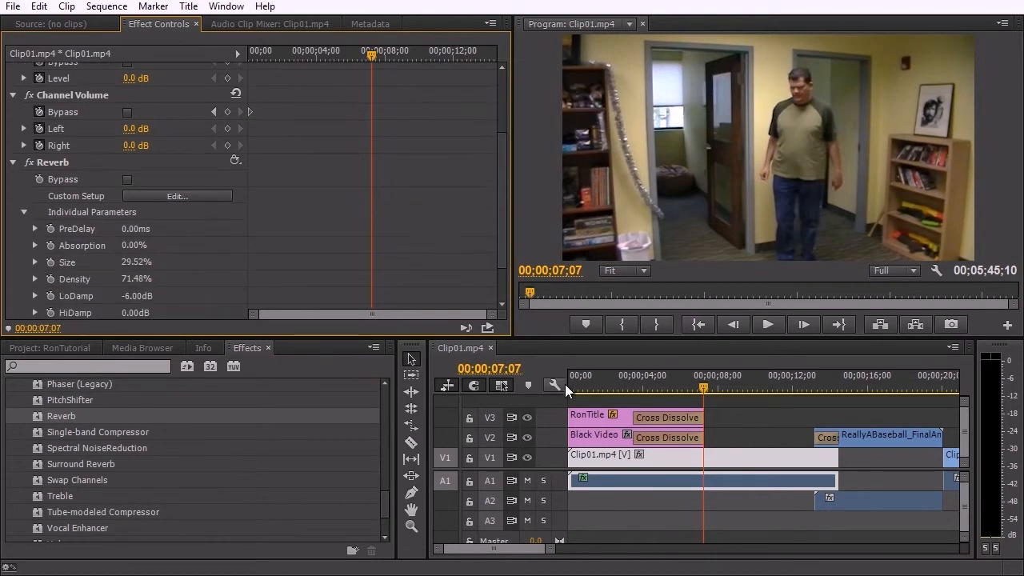
Raise the Reverb effect's Size to 65.85% and preview the clip from about 7 seconds
click(34, 262)
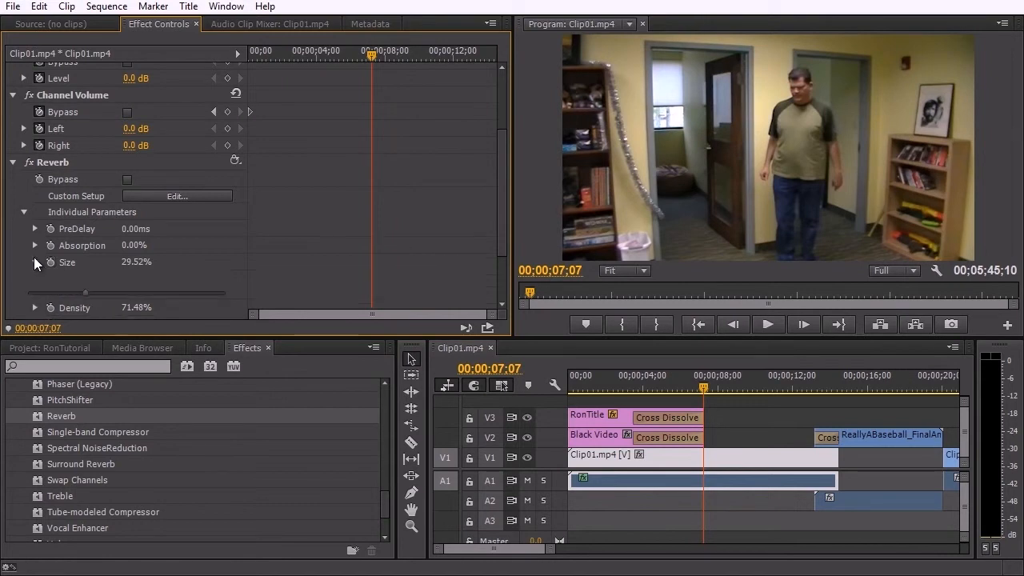
drag(138, 296, 158, 296)
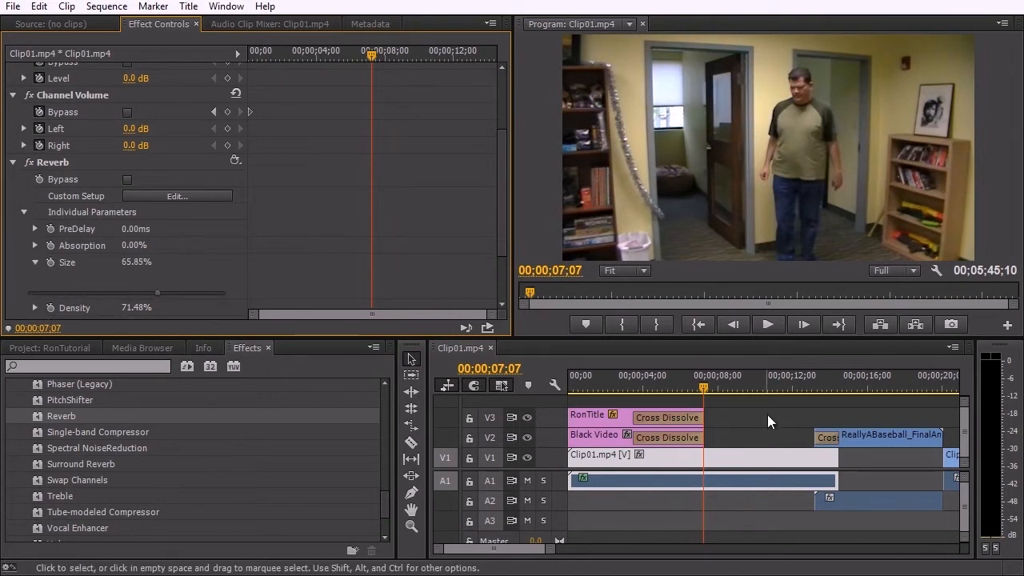
click(769, 323)
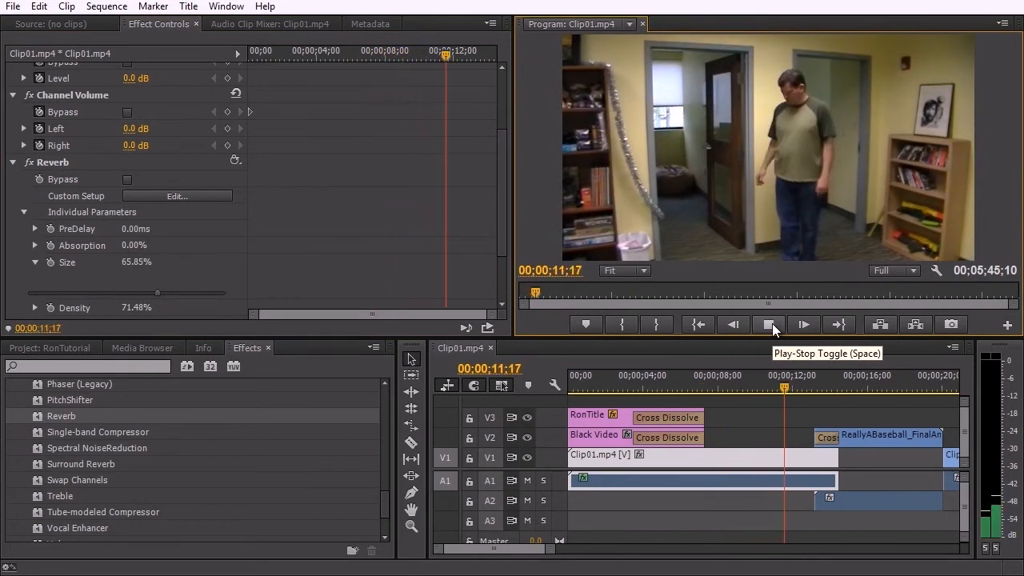
click(772, 323)
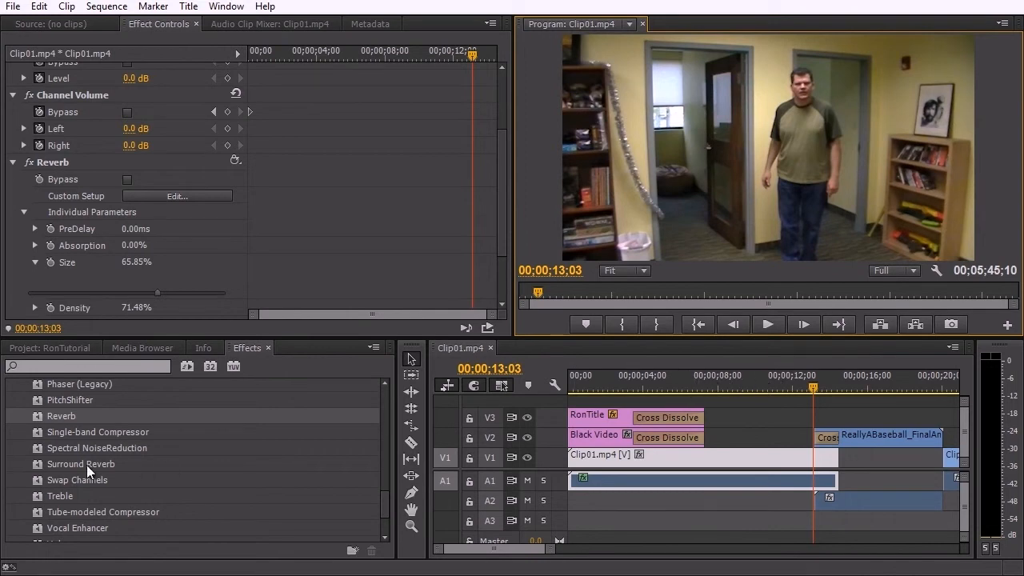
Go through the remaining audio effects in the list, from Surround Reverb, Swap Channels and Treble down to Volume
click(66, 461)
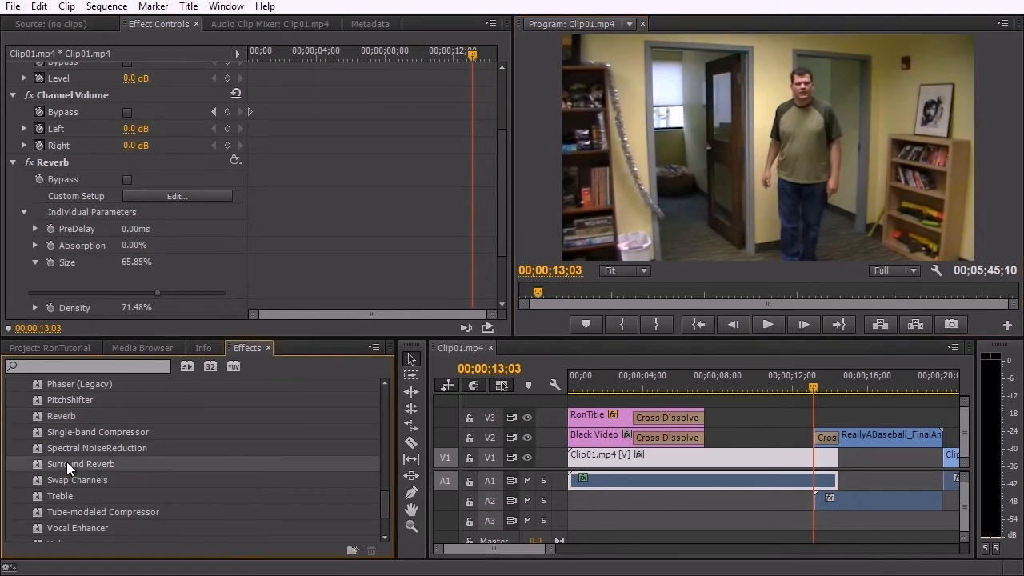
click(102, 481)
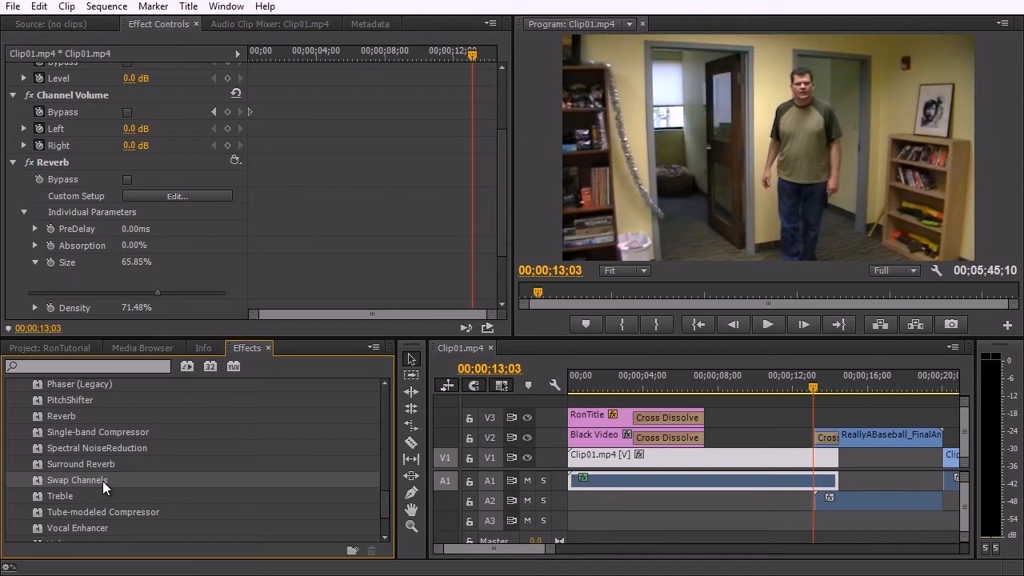
click(109, 499)
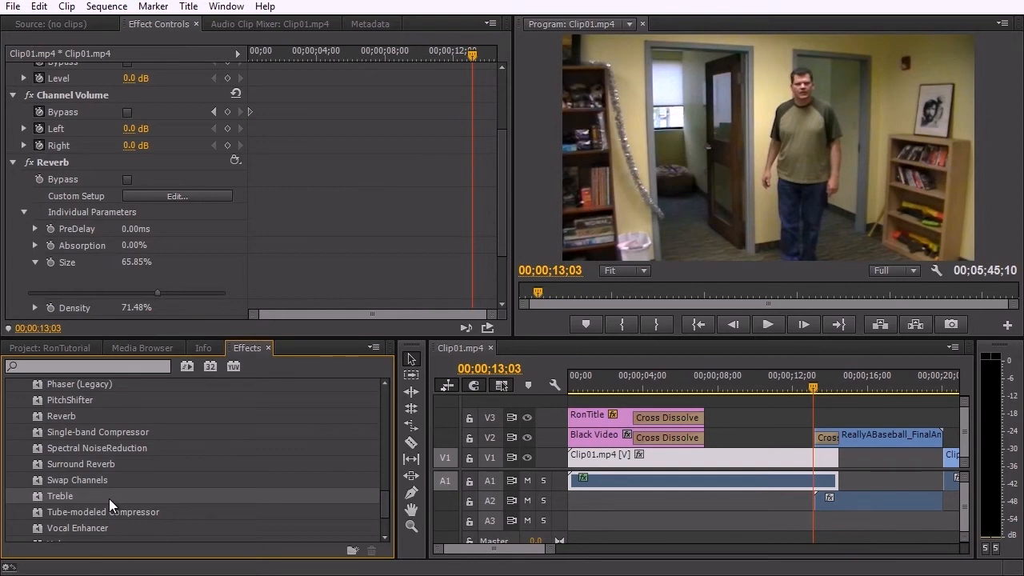
scroll(109, 499, down, 1)
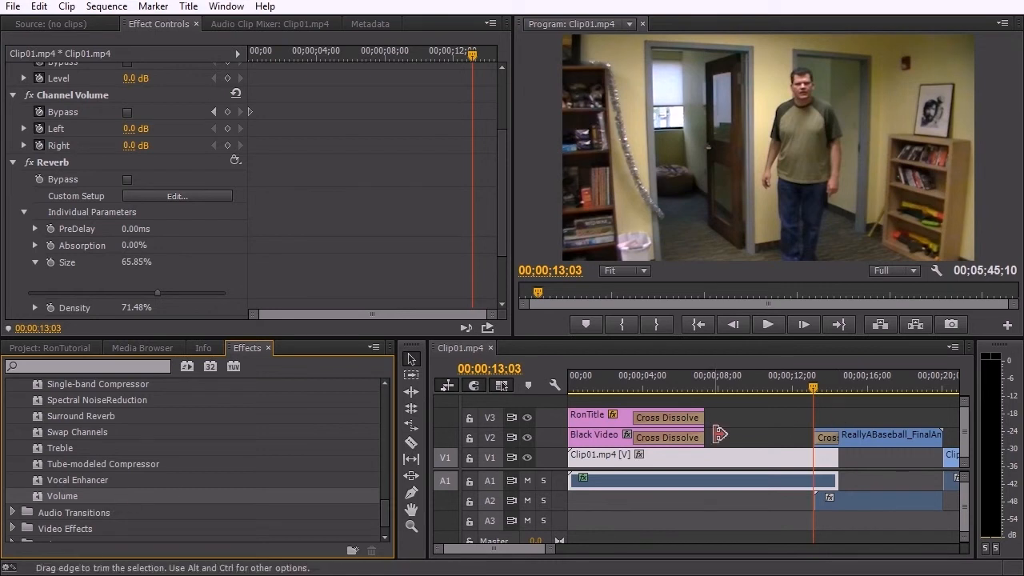
Zoom out the timeline to inspect the clips on the audio tracks, leaving the playhead at about 9 seconds
drag(551, 548, 611, 550)
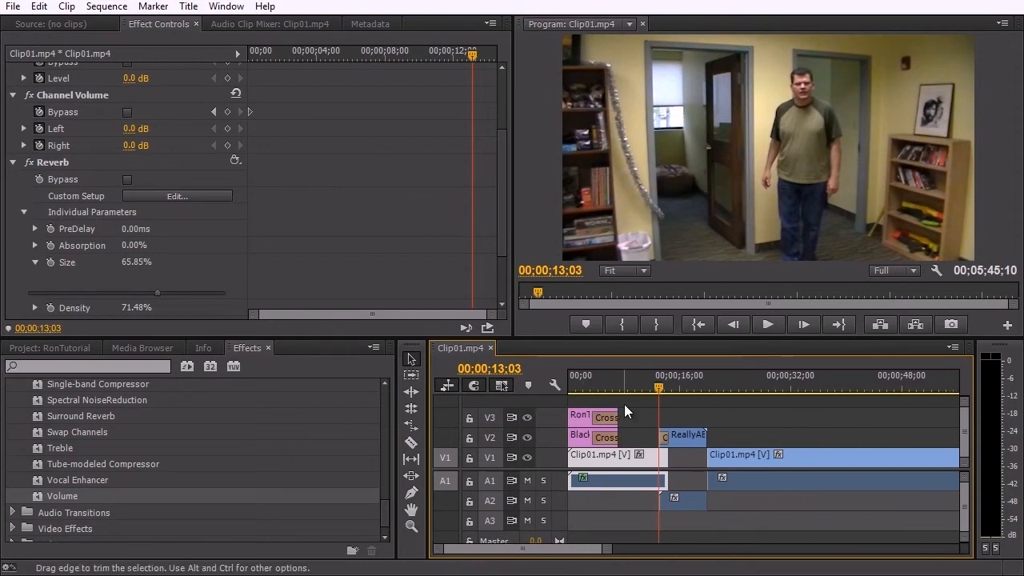
drag(636, 392, 624, 382)
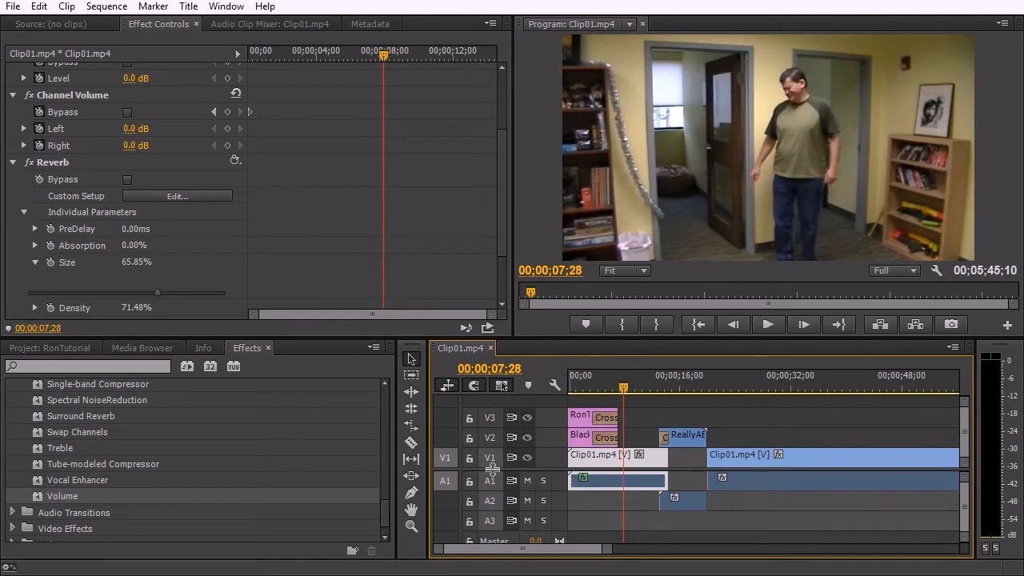
drag(632, 380, 751, 392)
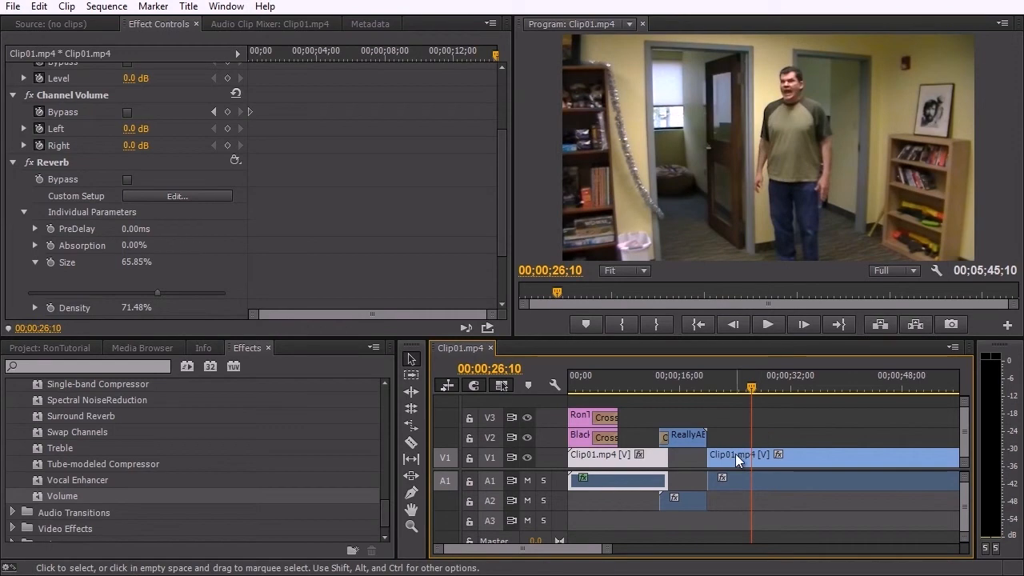
click(674, 377)
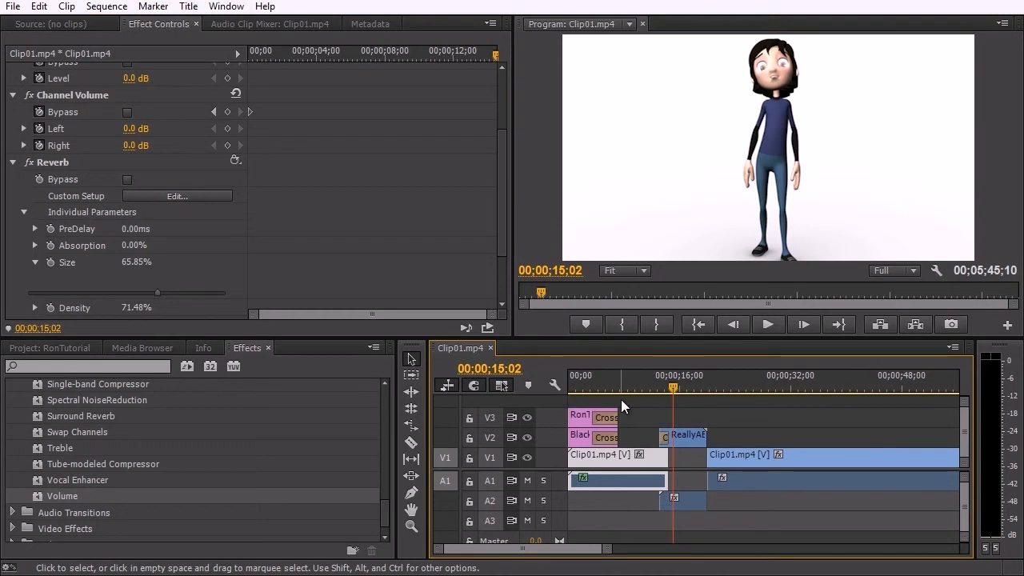
click(631, 374)
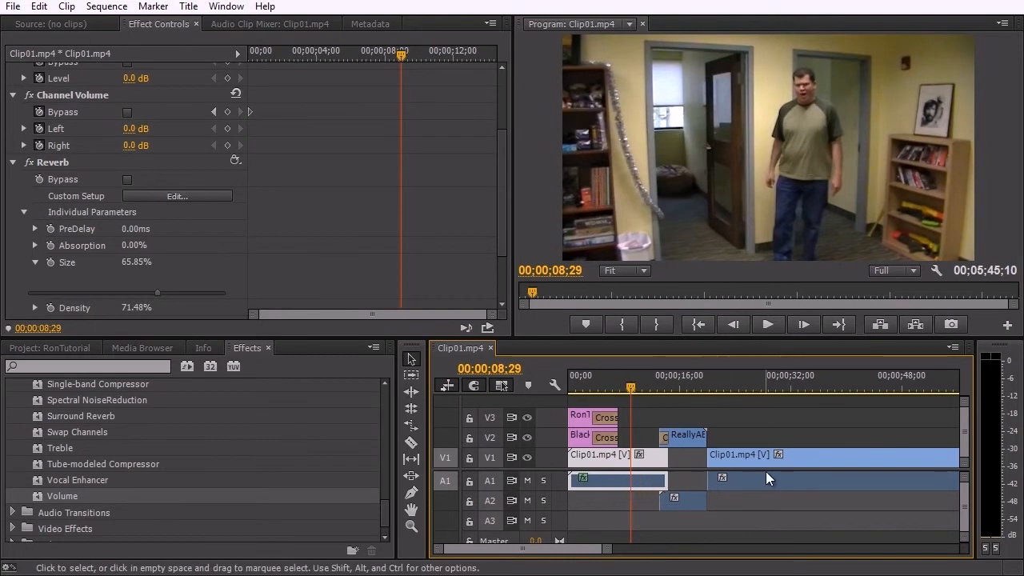
Open the Audio Track Mixer and expand its effects and sends area for all tracks
mouse_move(765, 478)
click(500, 244)
click(225, 7)
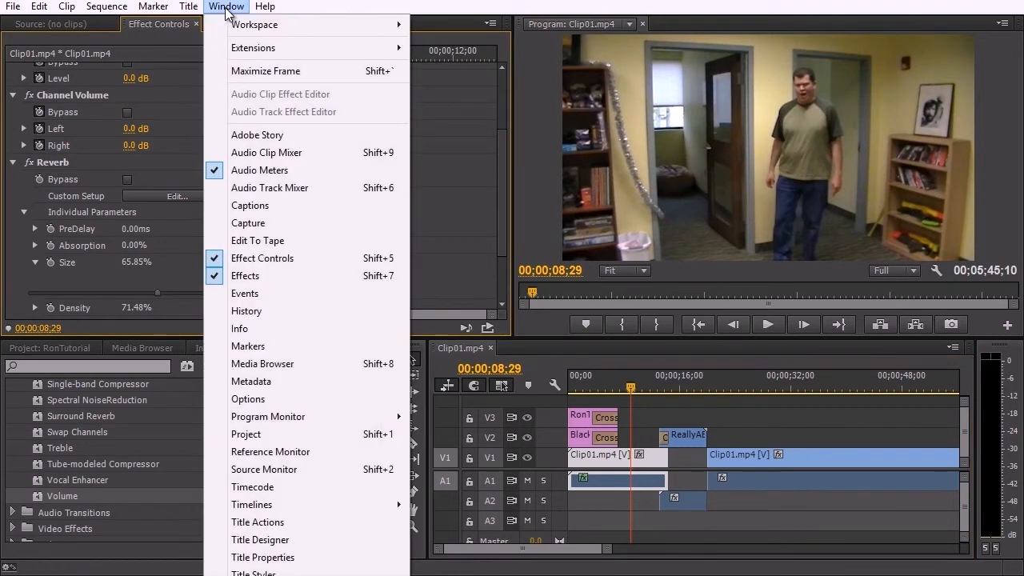
click(260, 188)
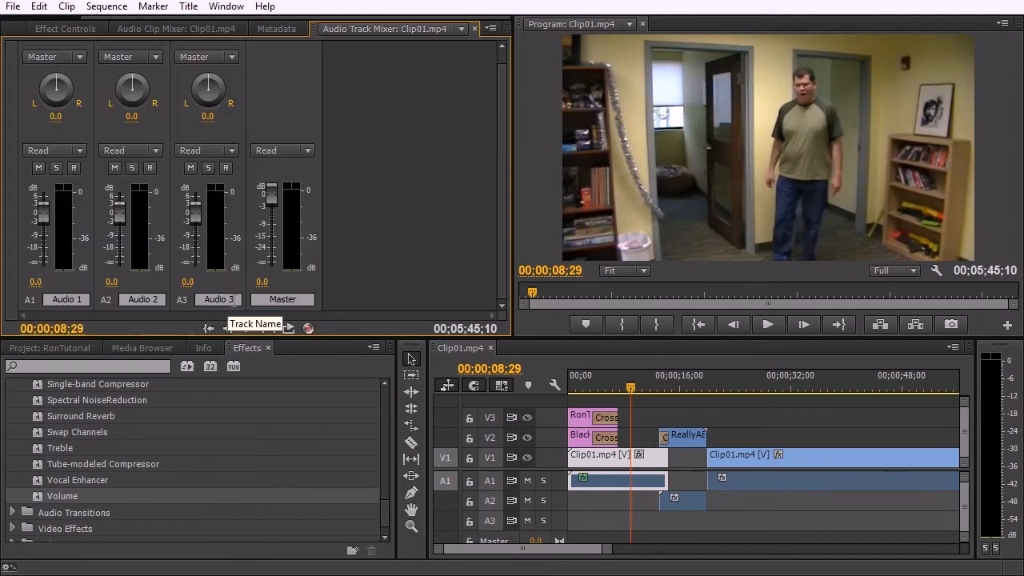
scroll(382, 225, up, 1)
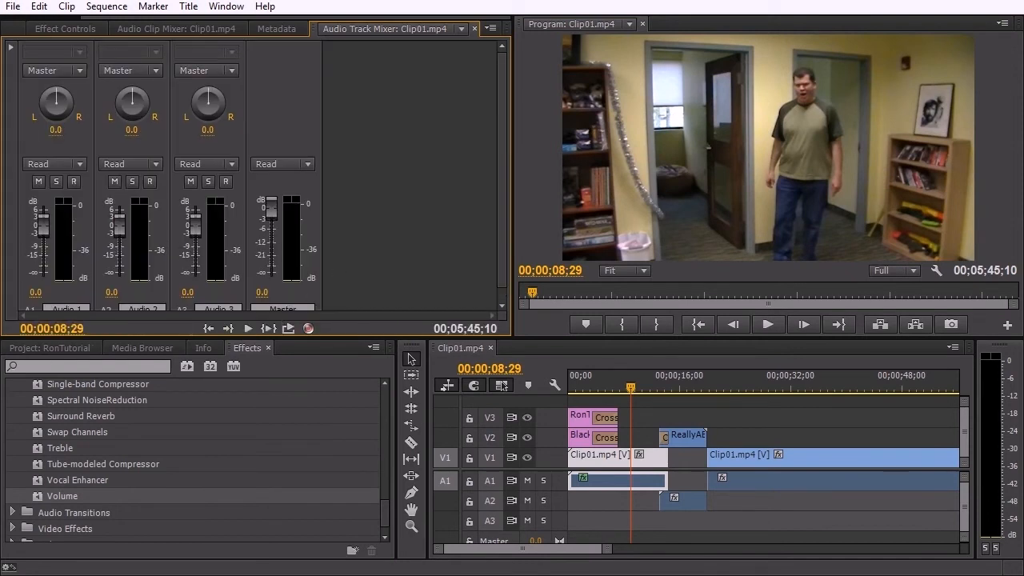
click(12, 49)
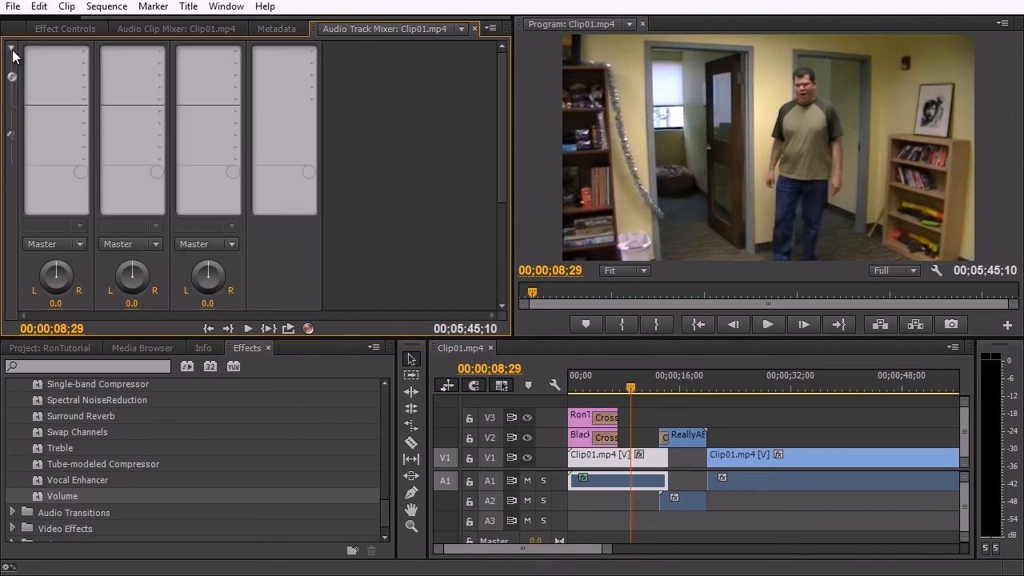
Add the Delay effect from the Delay and Echo group to the Audio 1 track
scroll(233, 191, down, 1)
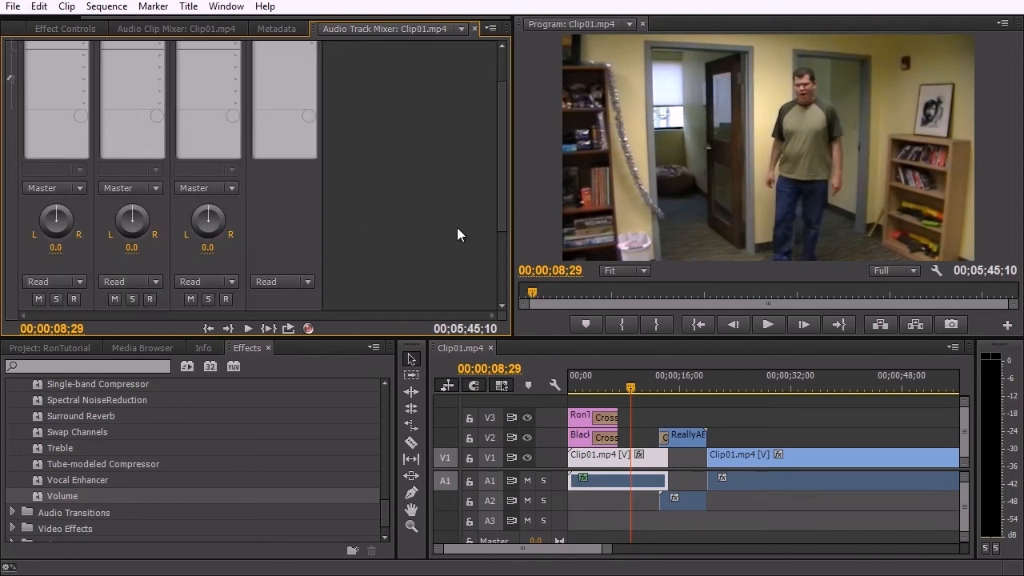
drag(500, 206, 466, 111)
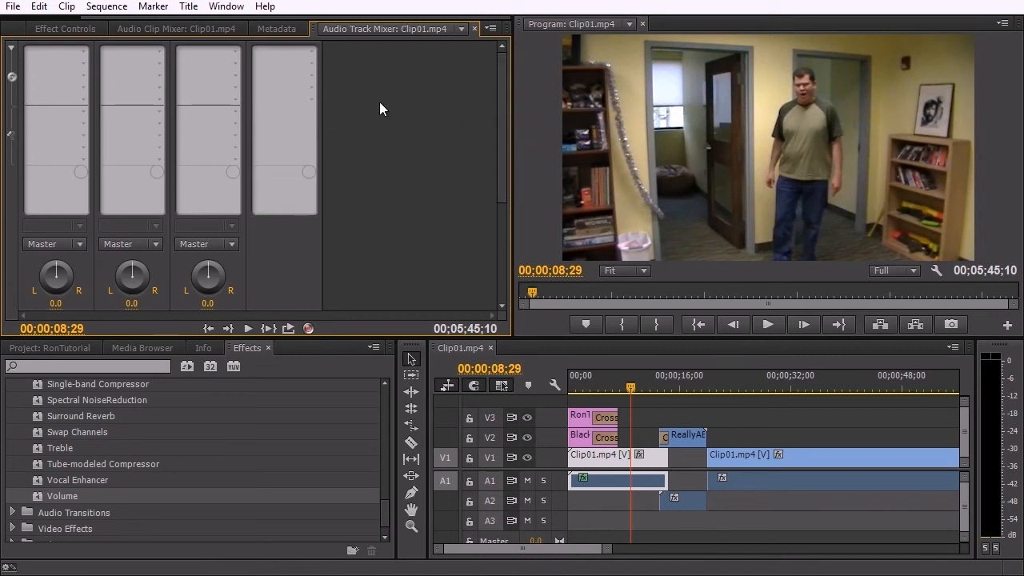
click(84, 64)
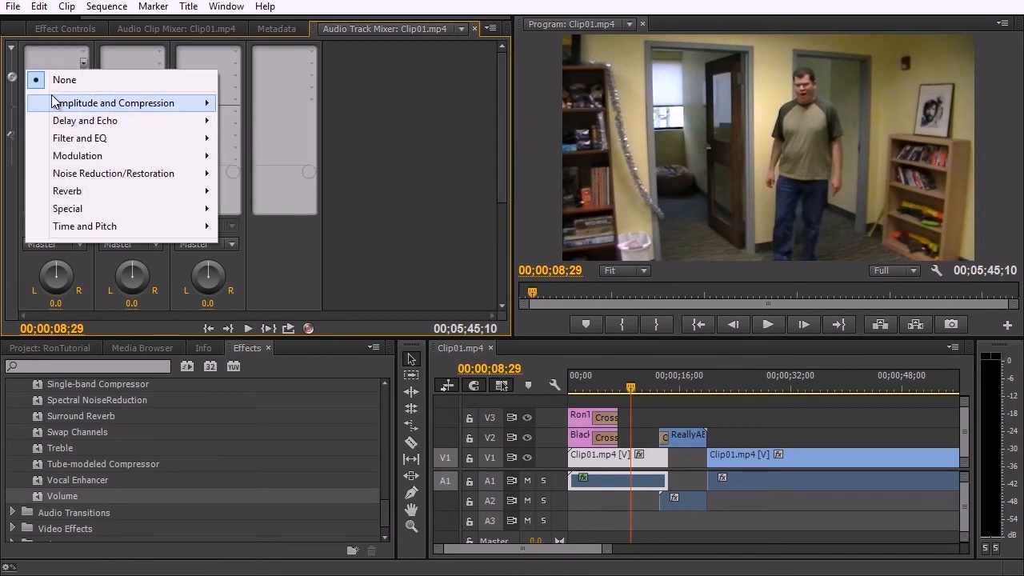
mouse_move(58, 124)
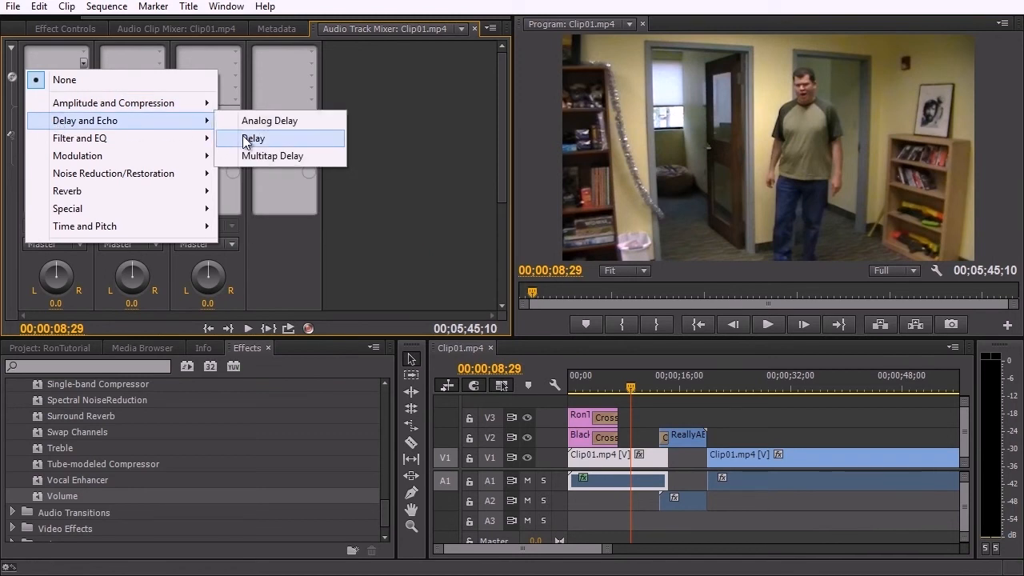
click(244, 138)
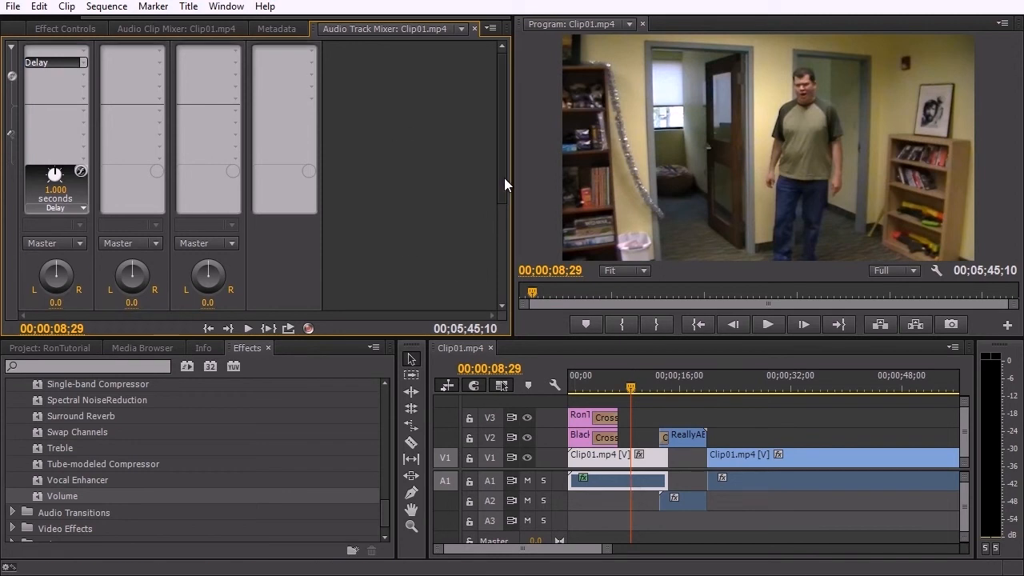
Locate the Master track in the mixer and look through the effect categories available for it, including Modulation
drag(504, 166, 509, 279)
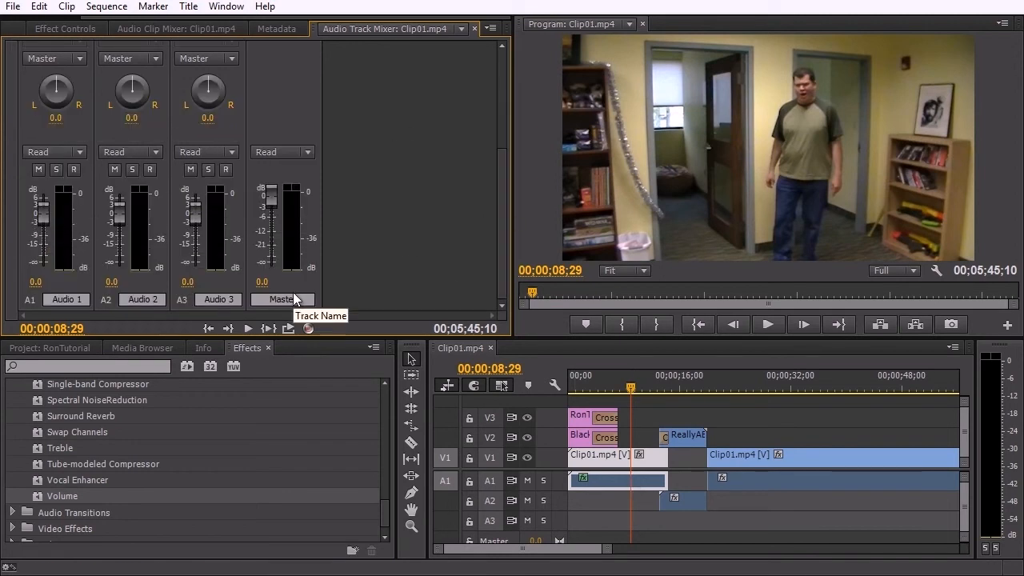
drag(501, 246, 495, 92)
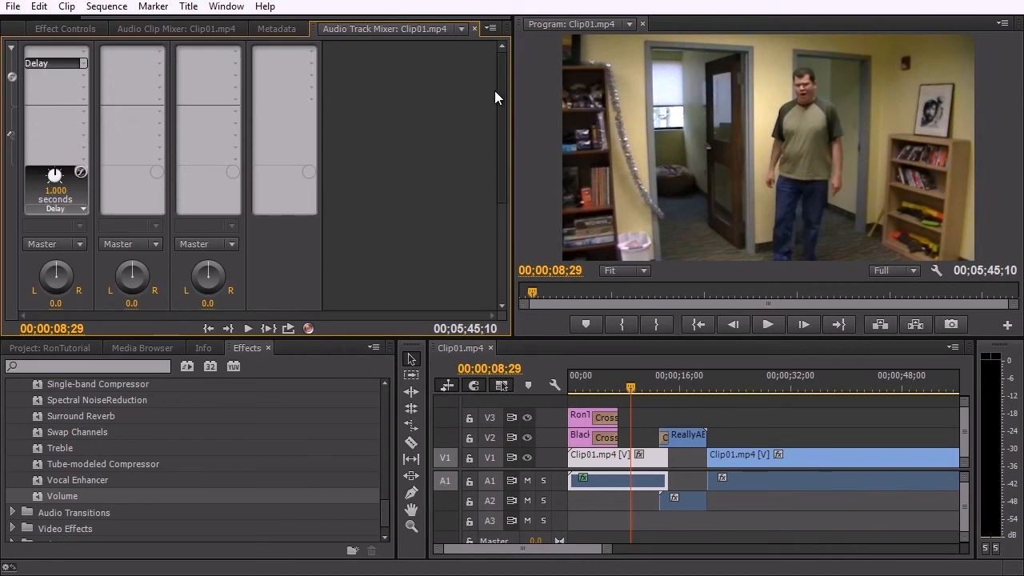
click(312, 75)
mouse_move(306, 169)
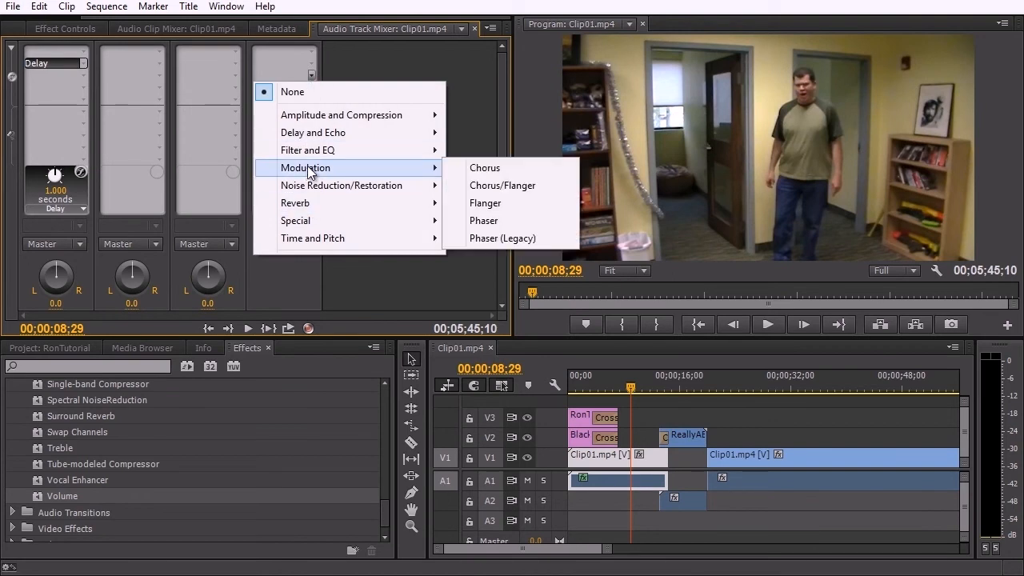
mouse_move(336, 114)
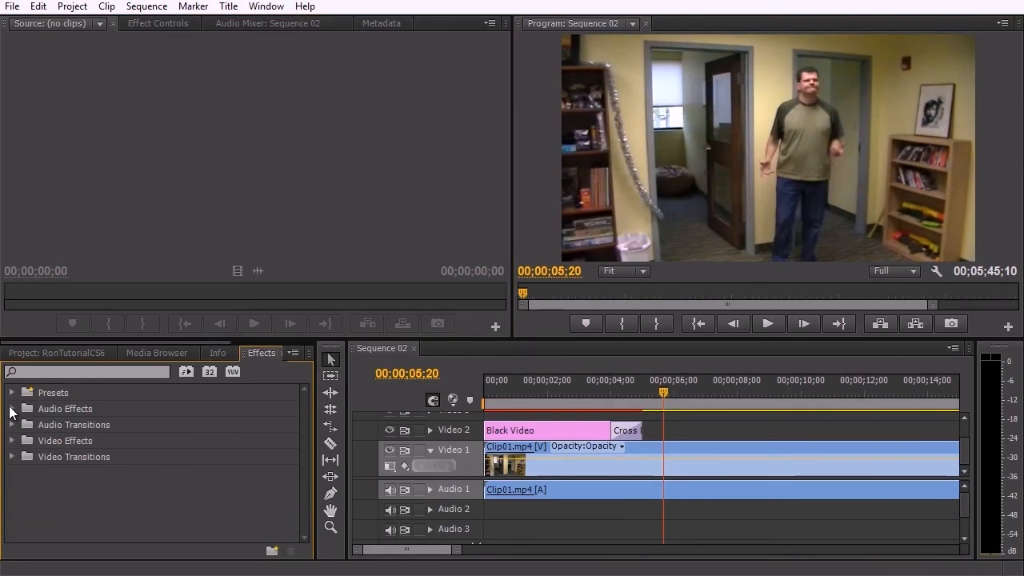
In the Premiere Pro CS6 project, expand the Audio Effects folder and review its effects from Balance to Flanger
click(12, 409)
scroll(128, 441, down, 1)
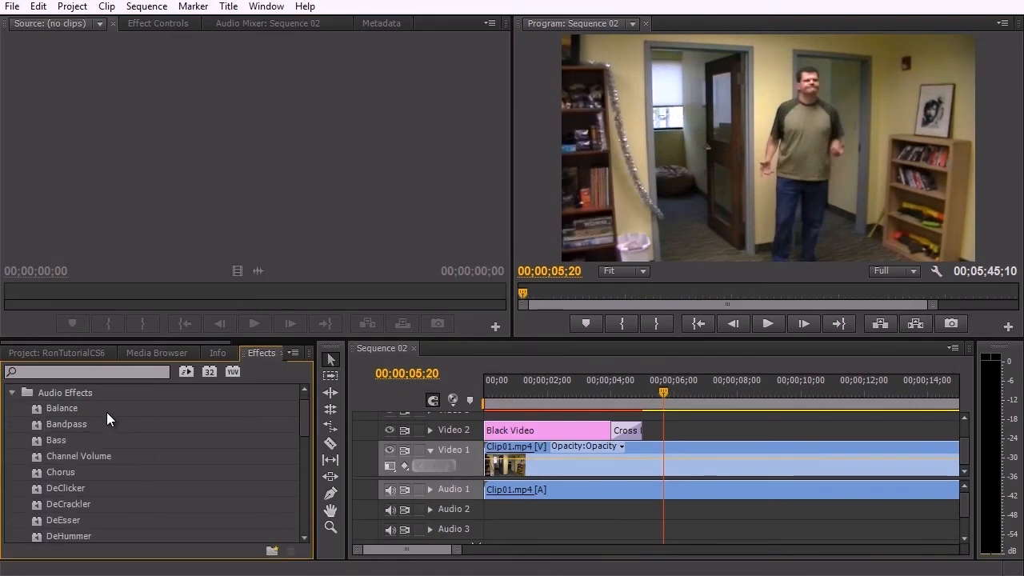
scroll(92, 496, down, 2)
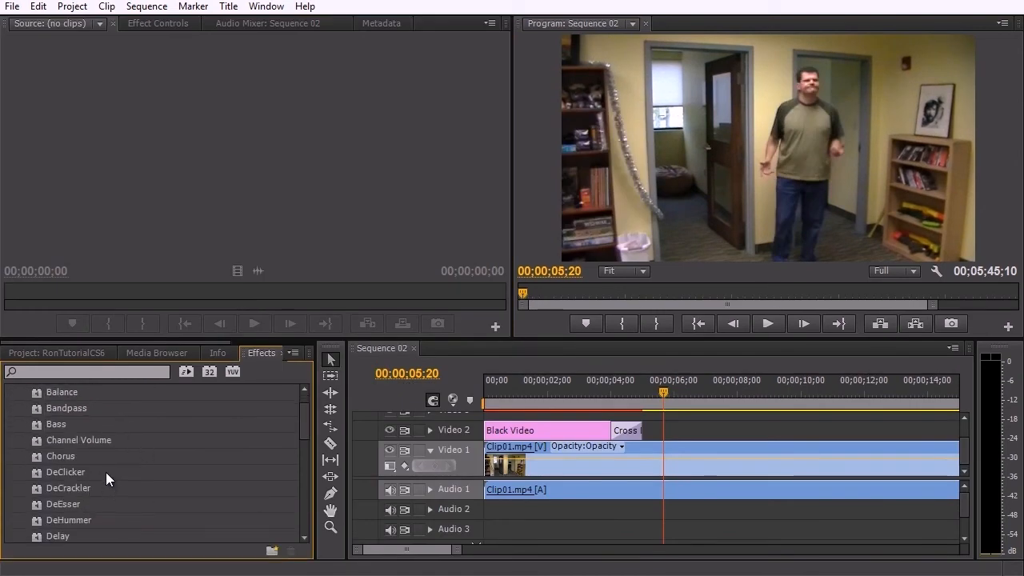
scroll(119, 436, down, 5)
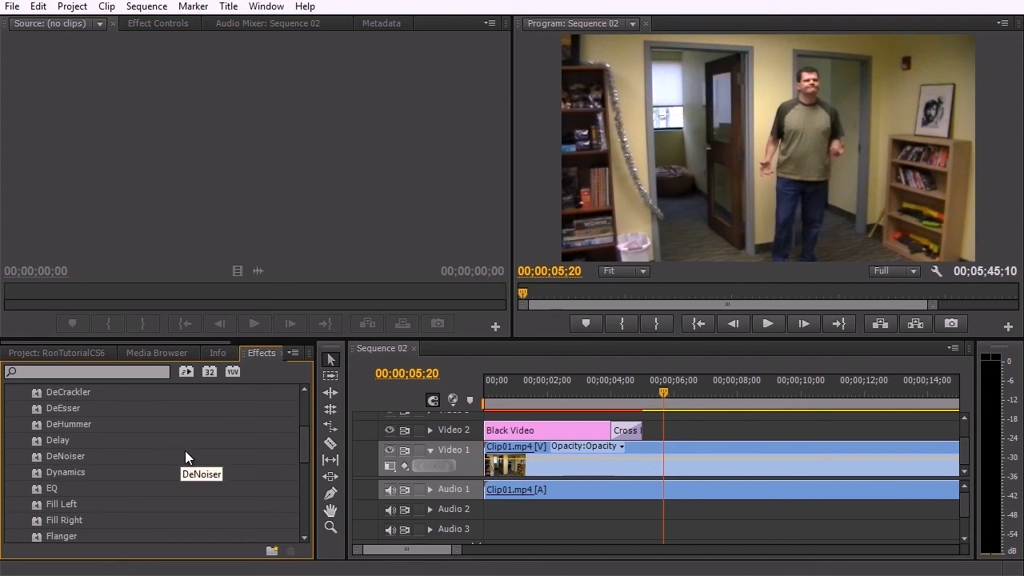
drag(307, 450, 294, 428)
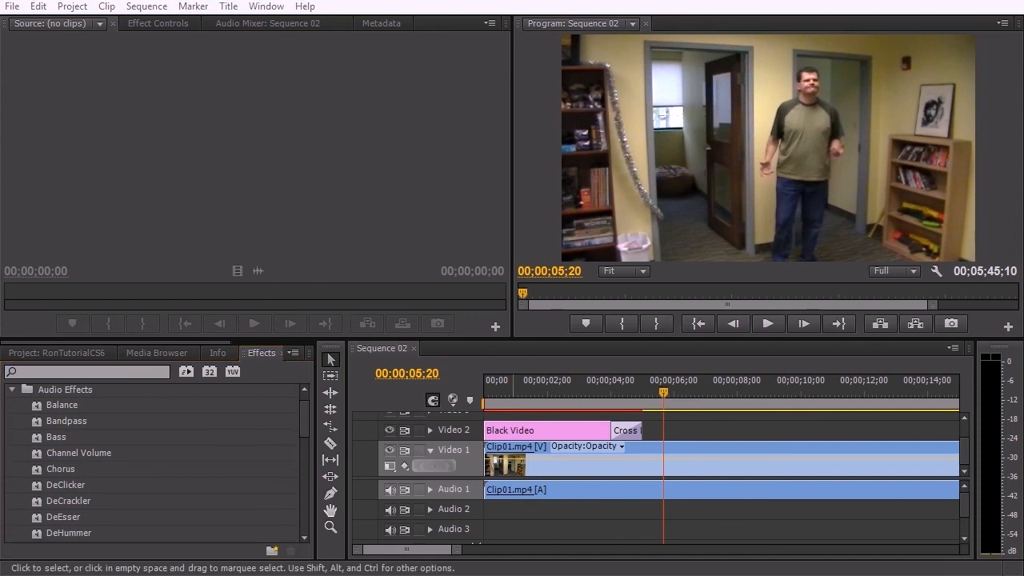